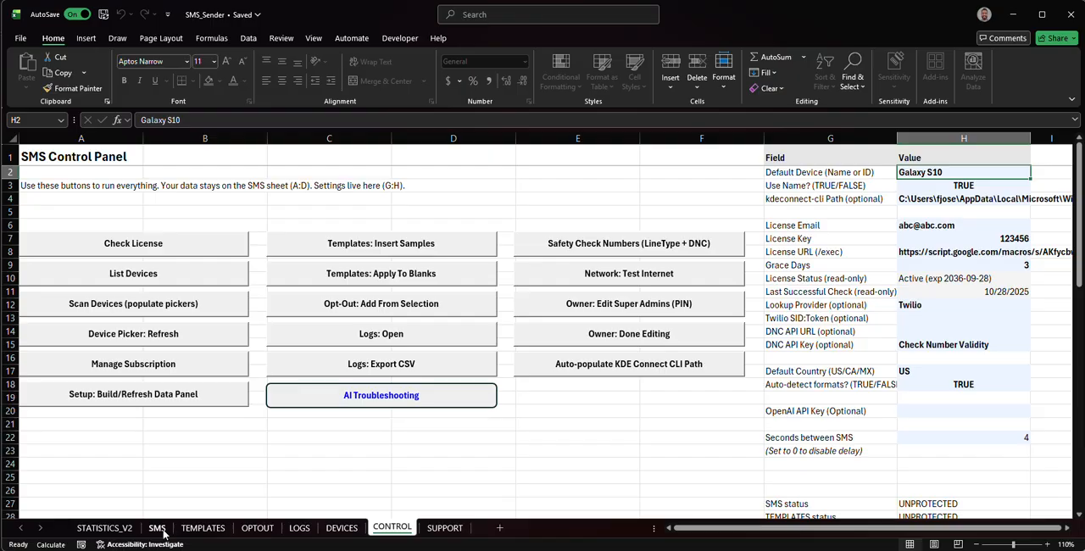
- Open the TEMPLATES sheet and examine the existing template names and bodies and the empty rows below them
click(161, 531)
click(213, 527)
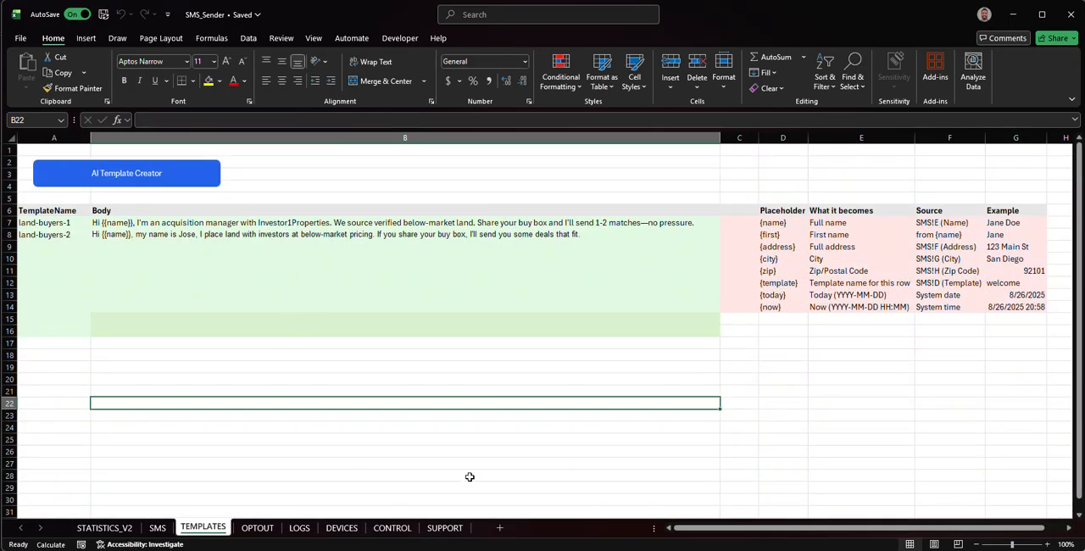
click(558, 233)
click(563, 224)
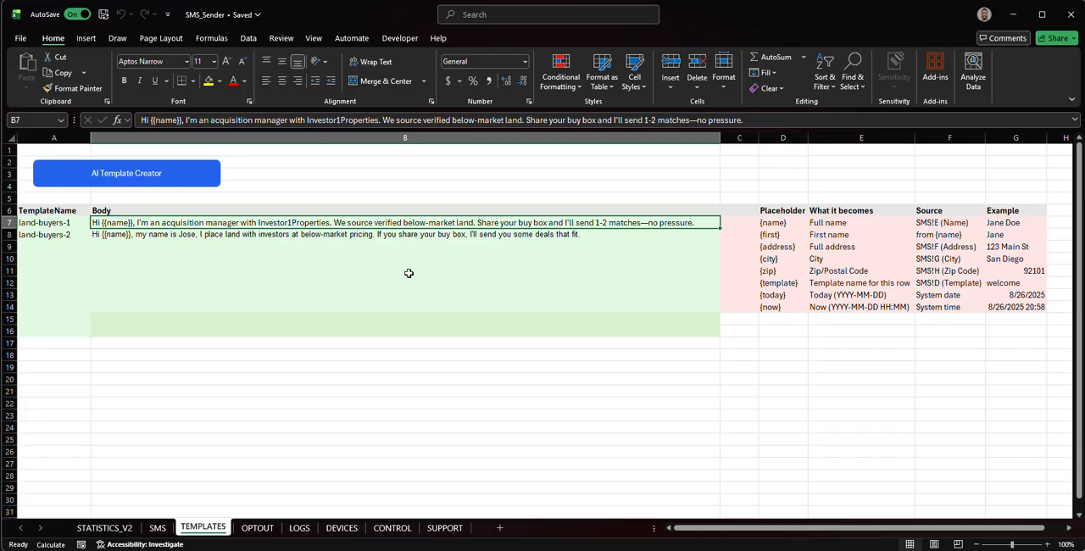
click(41, 223)
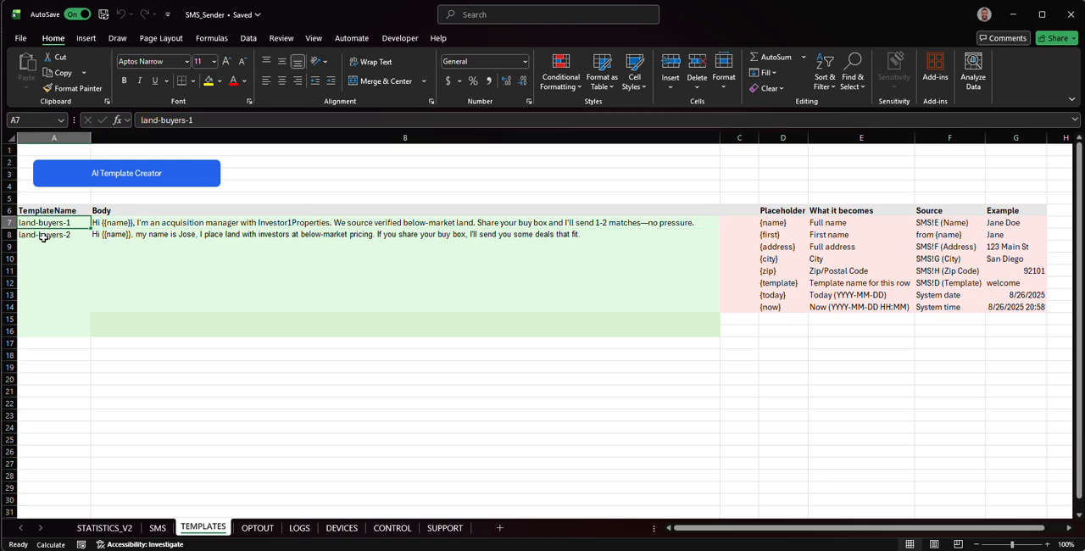
click(42, 235)
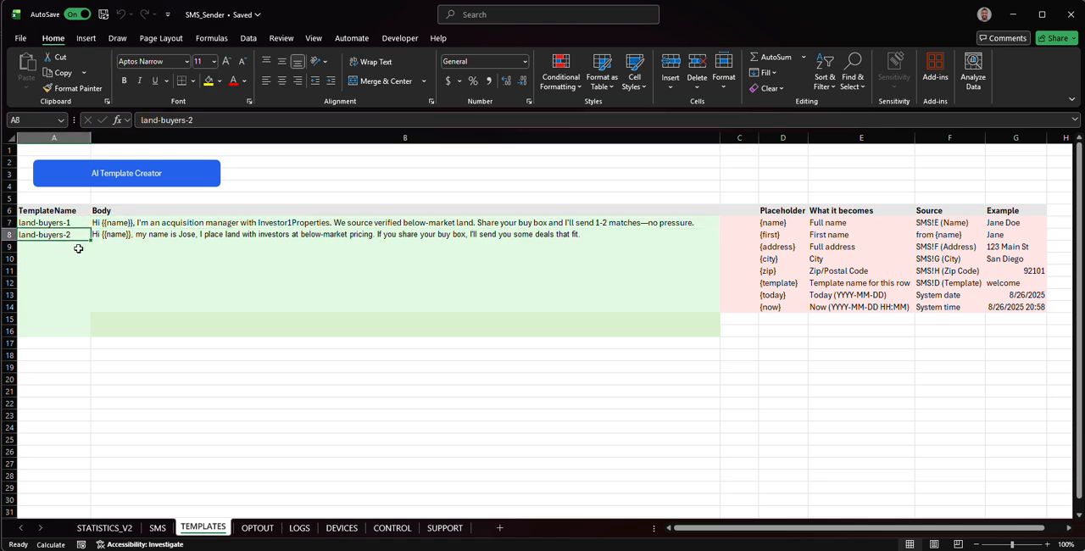
drag(75, 247, 72, 306)
click(118, 236)
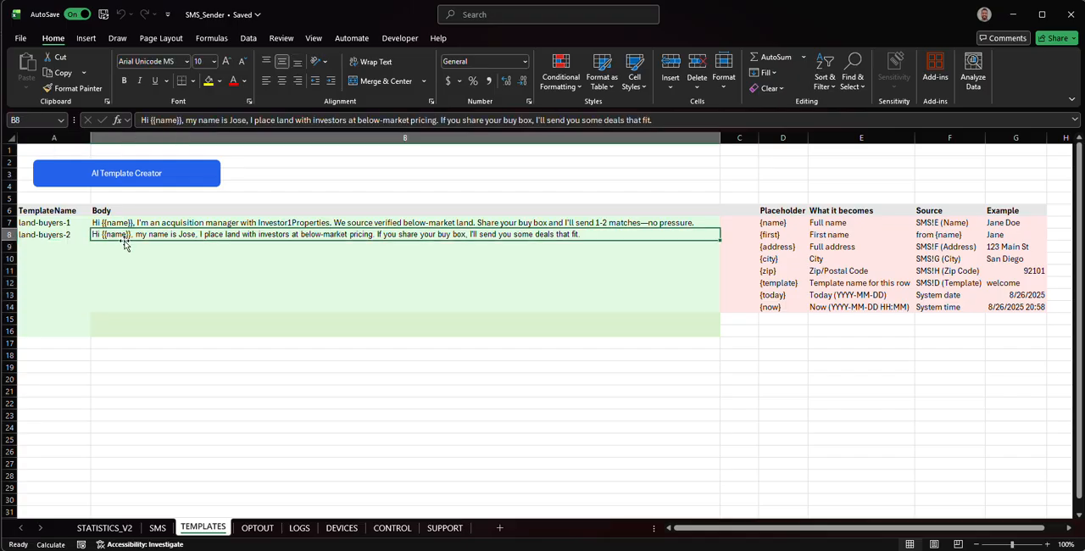
click(102, 246)
click(62, 246)
click(100, 246)
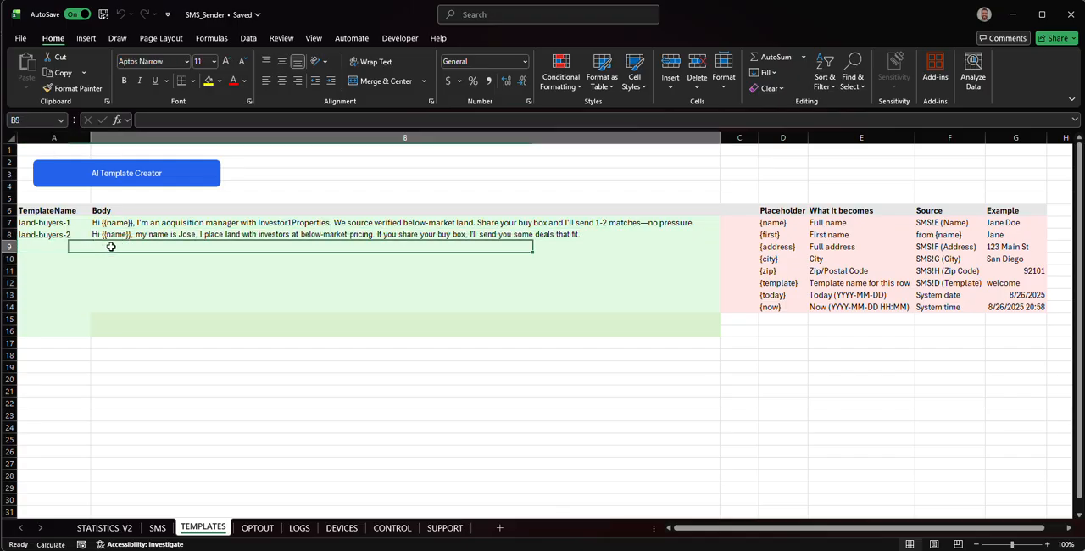
click(55, 248)
click(95, 246)
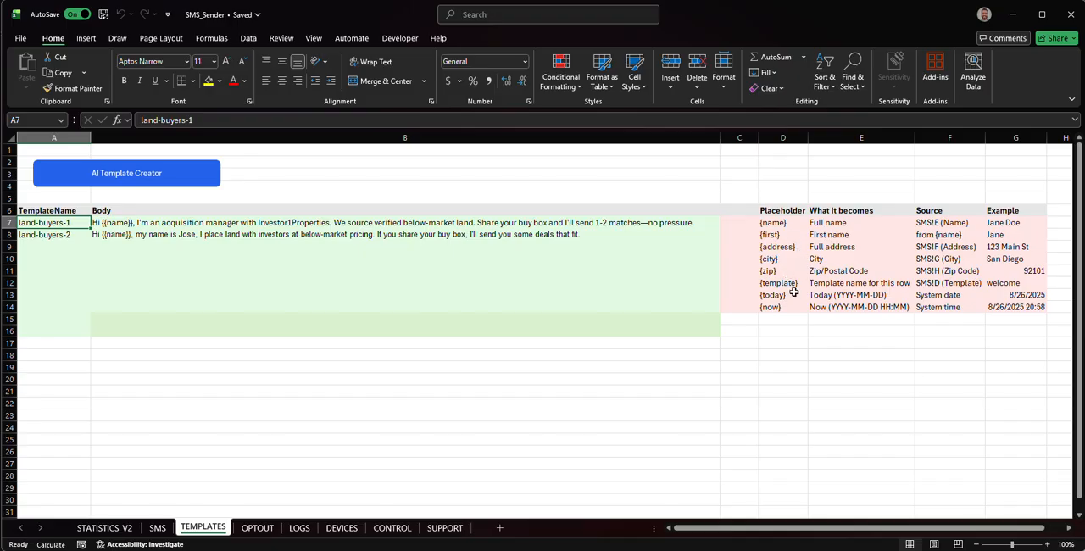
- Examine the placeholder reference table with each placeholder's meaning, source and example
click(829, 222)
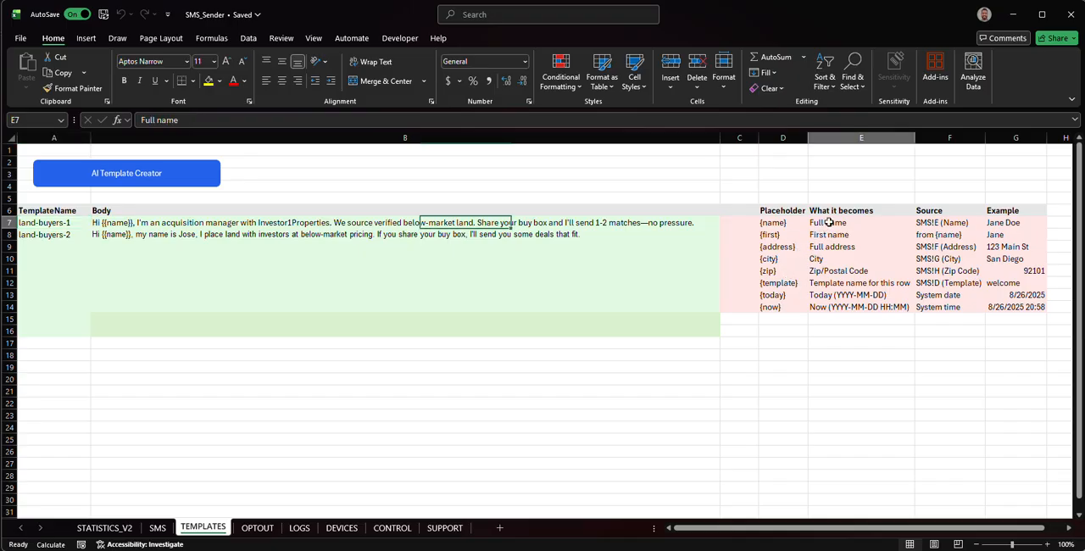
drag(829, 222, 1001, 306)
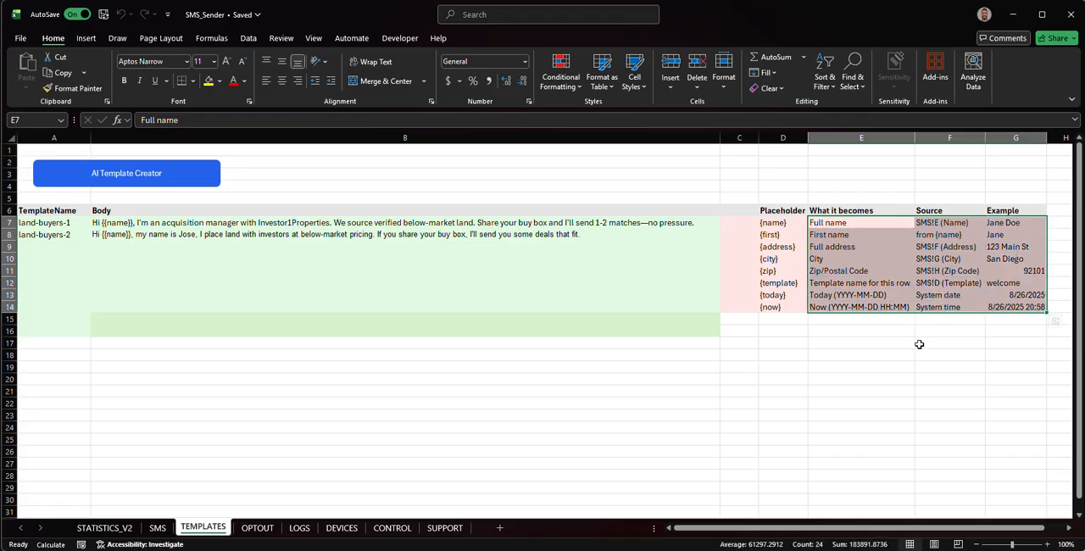
click(576, 268)
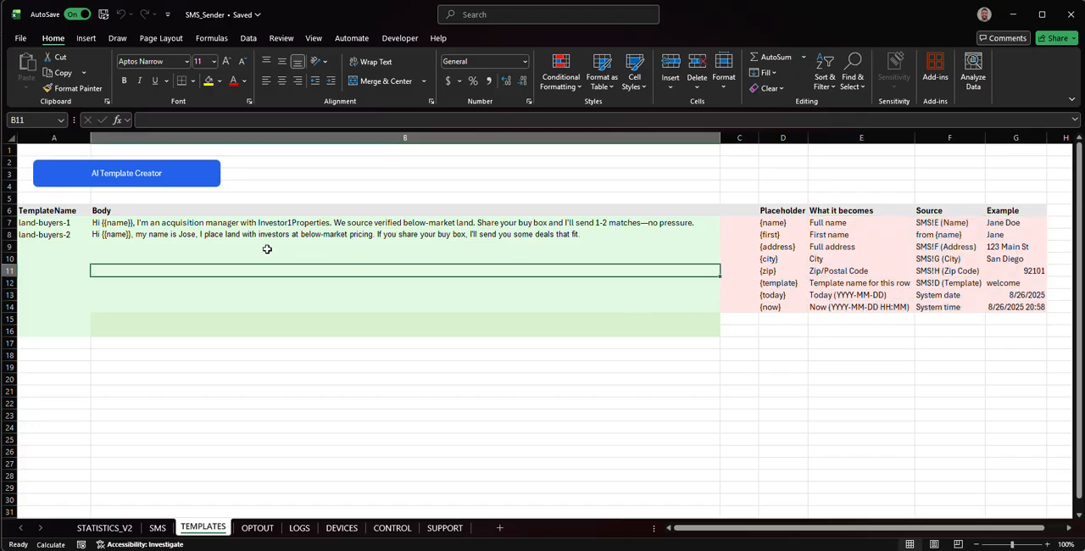
- Clear the names and bodies of the two existing templates, land-buyers-1 and land-buyers-2
click(53, 223)
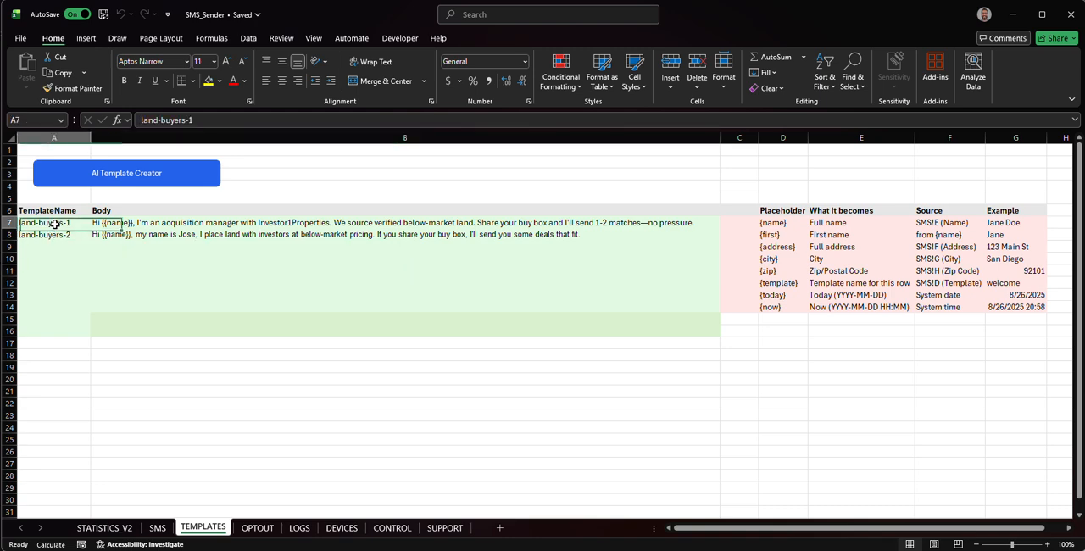
drag(54, 224, 133, 231)
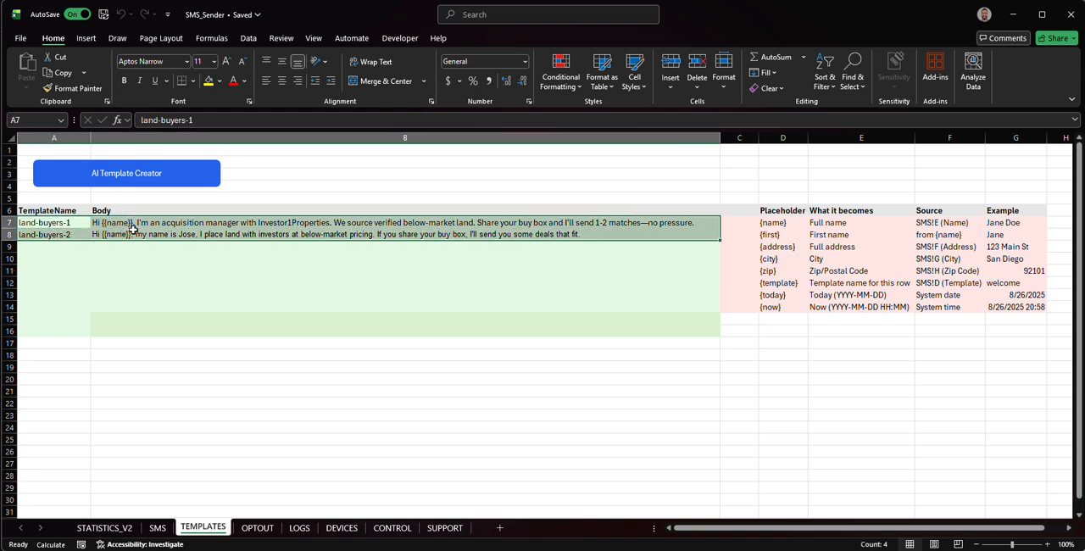
right_click(501, 229)
click(554, 289)
click(395, 297)
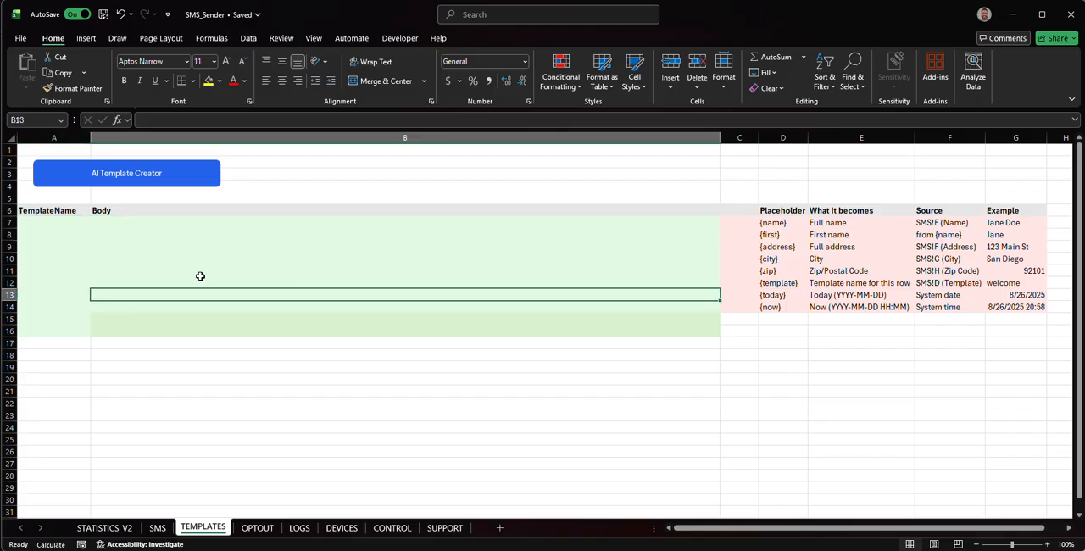
- Enter agent-1 as the template name in the first template row, cell A7
click(64, 226)
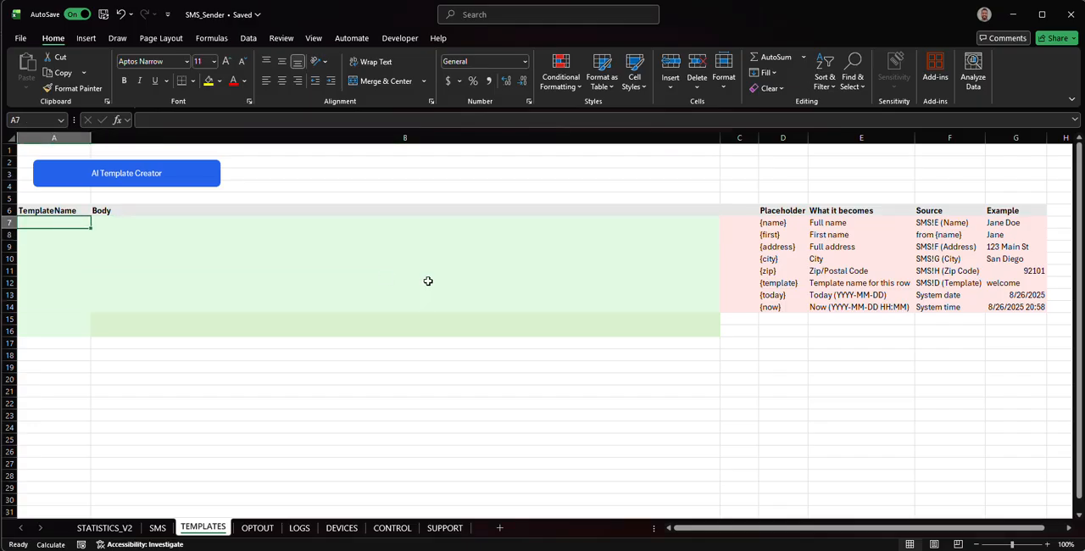
text(agent)
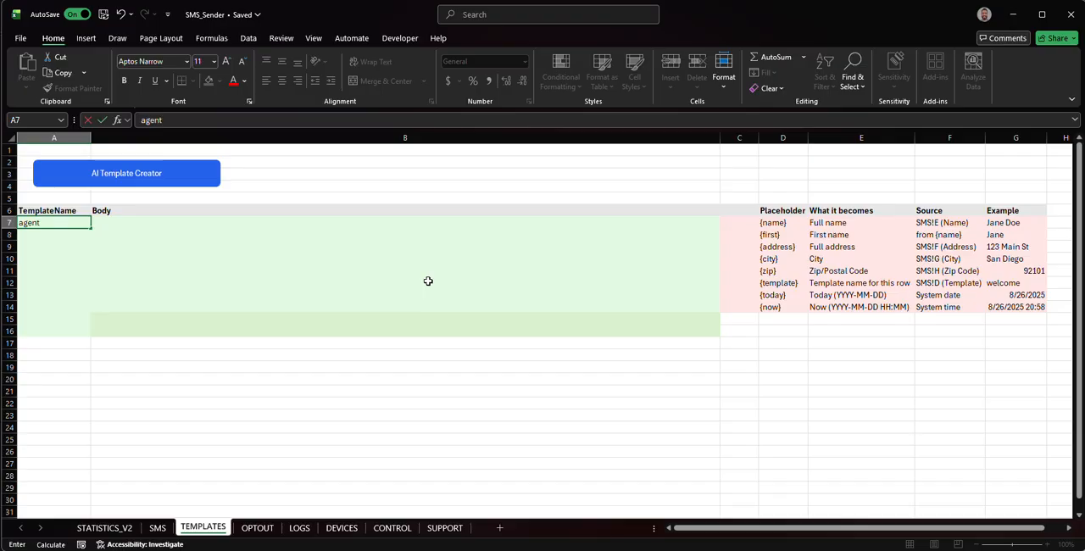
text(-1)
key(Tab)
- Begin the agent-1 template body with "Hello, {{name}} I saw that your insurance number"
text(Hello)
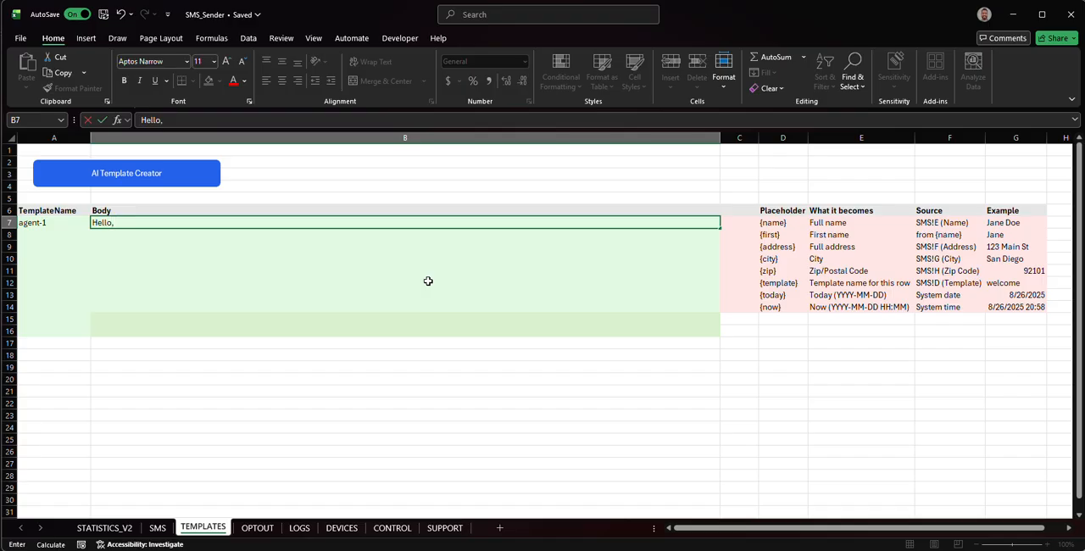
text({{)
text(name}} i saw that)
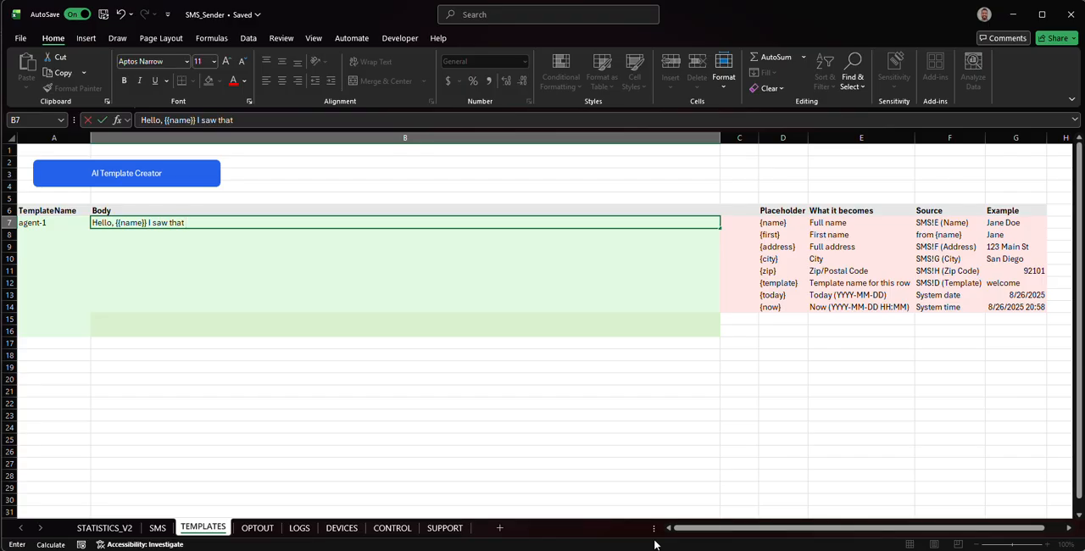
text( your insurance number)
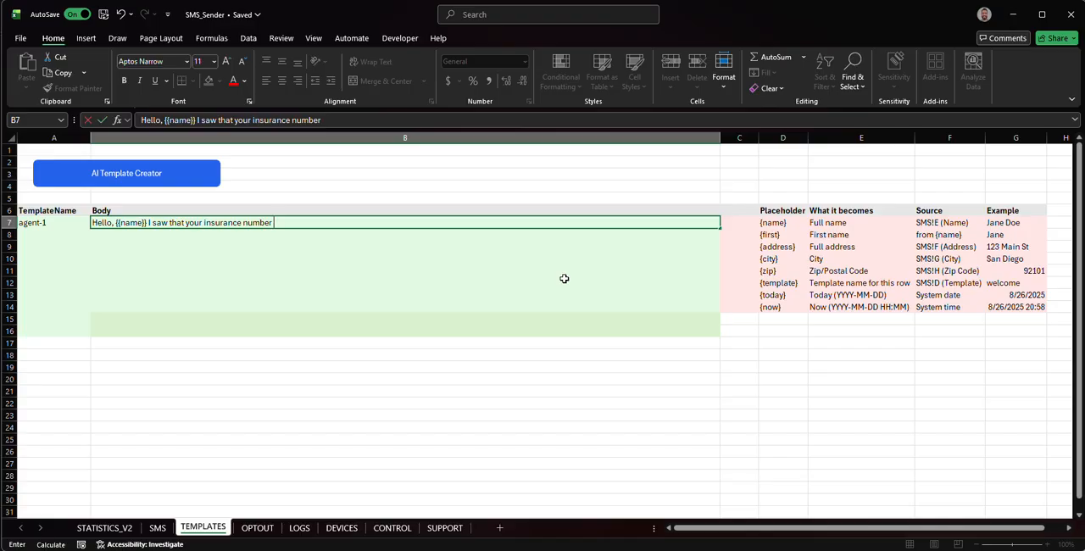
- Continue the agent-1 body with "{{zip}} is about to be suspended, call me back"
text({{zip}} is about to)
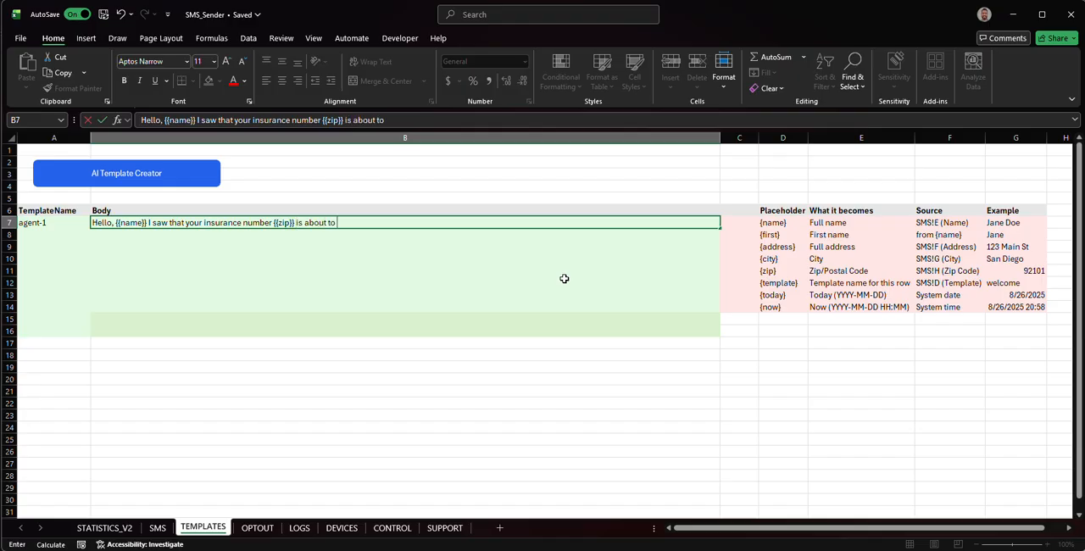
text(be suspended, call me back or reply STOP to avoid getting contacted again.)
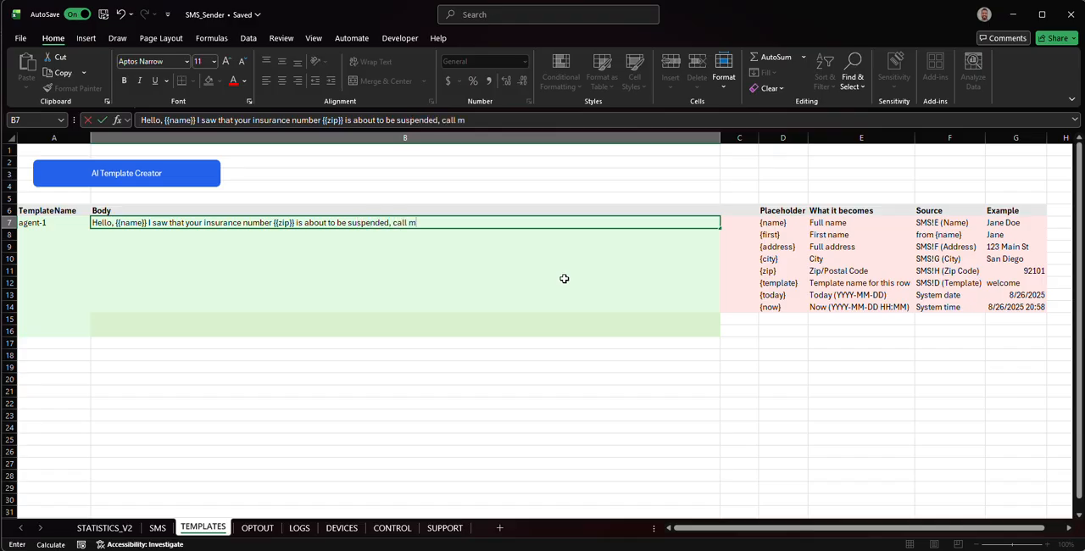
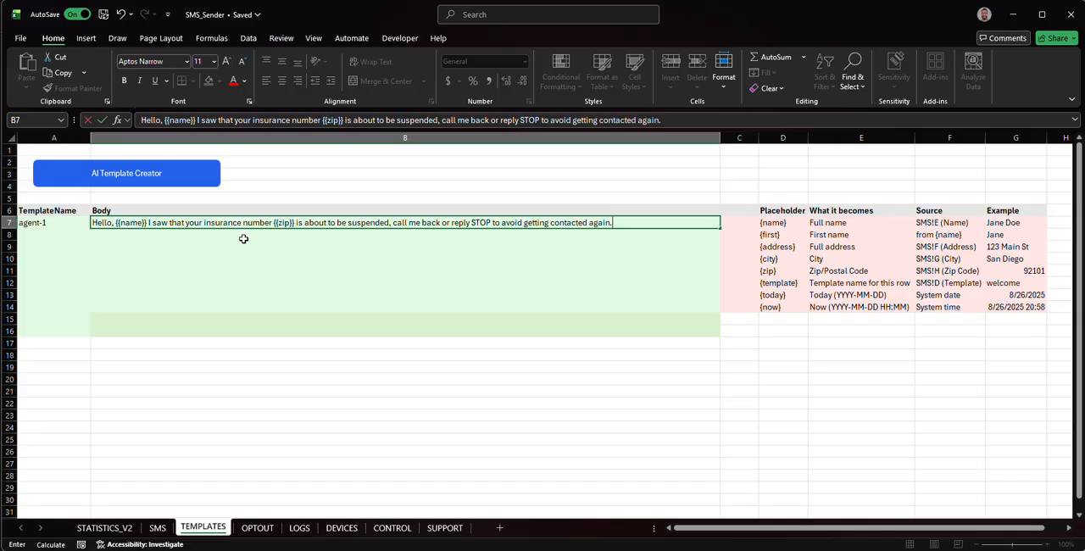
- Enter agent-2 as the template name in the second template row, cell A8
click(47, 236)
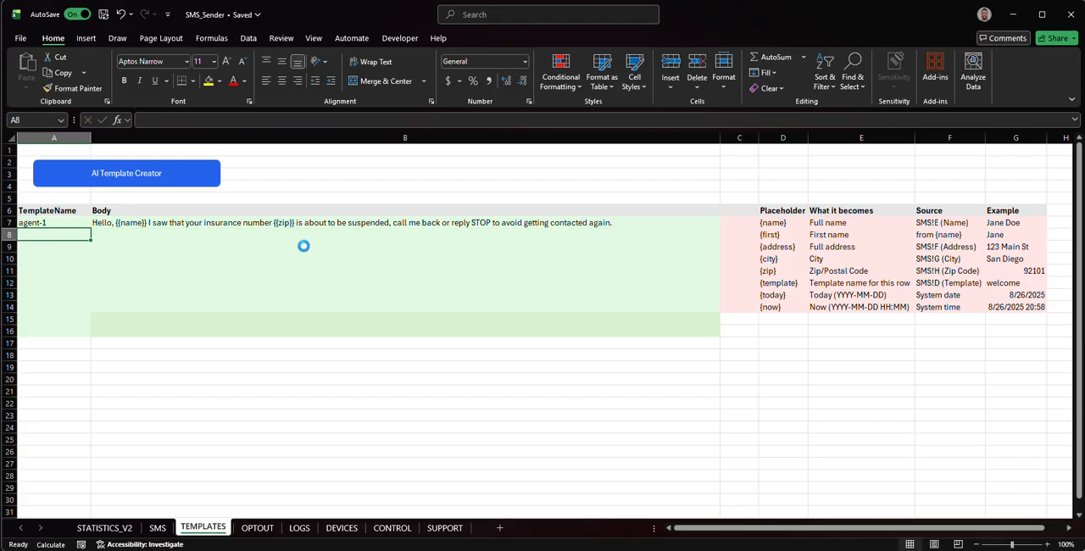
text(a)
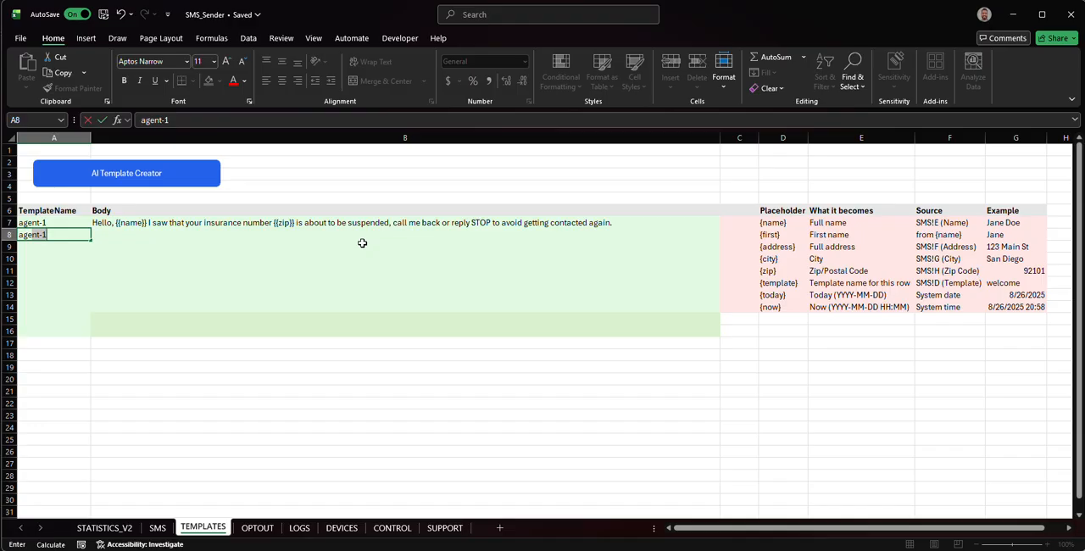
text(gent-2)
key(Tab)
- Write the agent-2 template body as "Hi, {{name}} please call me back."
text(Hi)
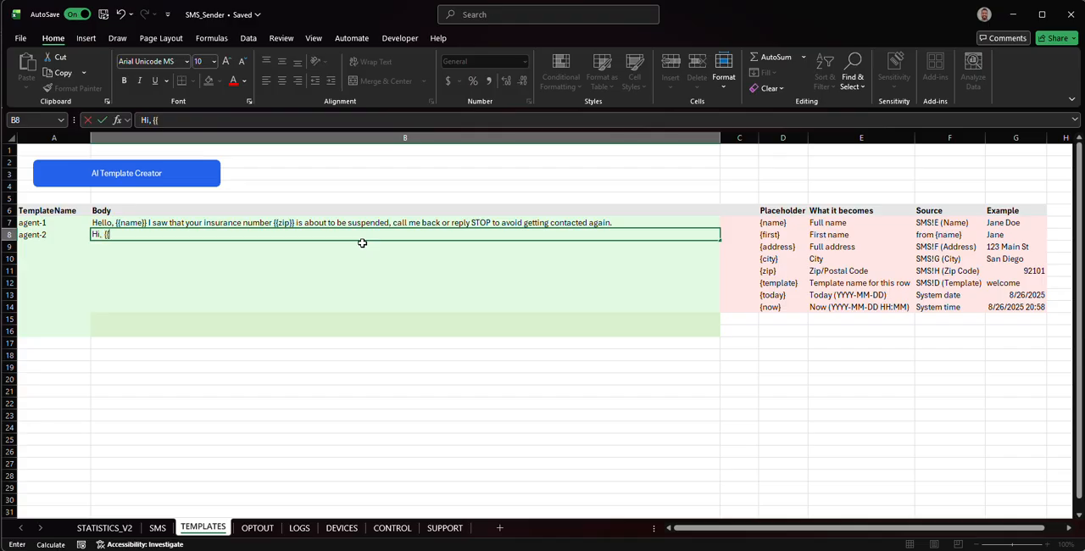
text(, {{name}} please call me back)
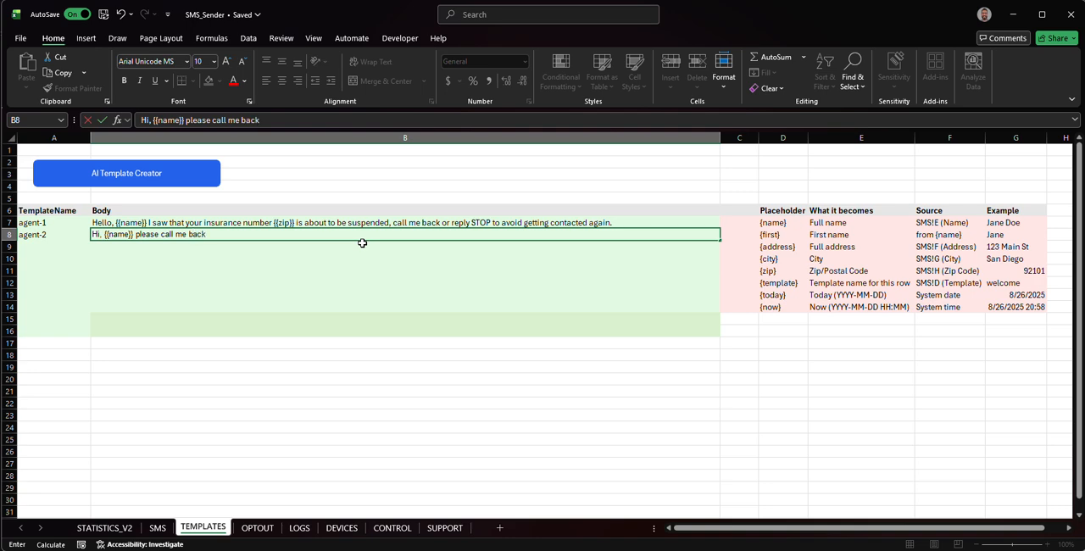
text(.)
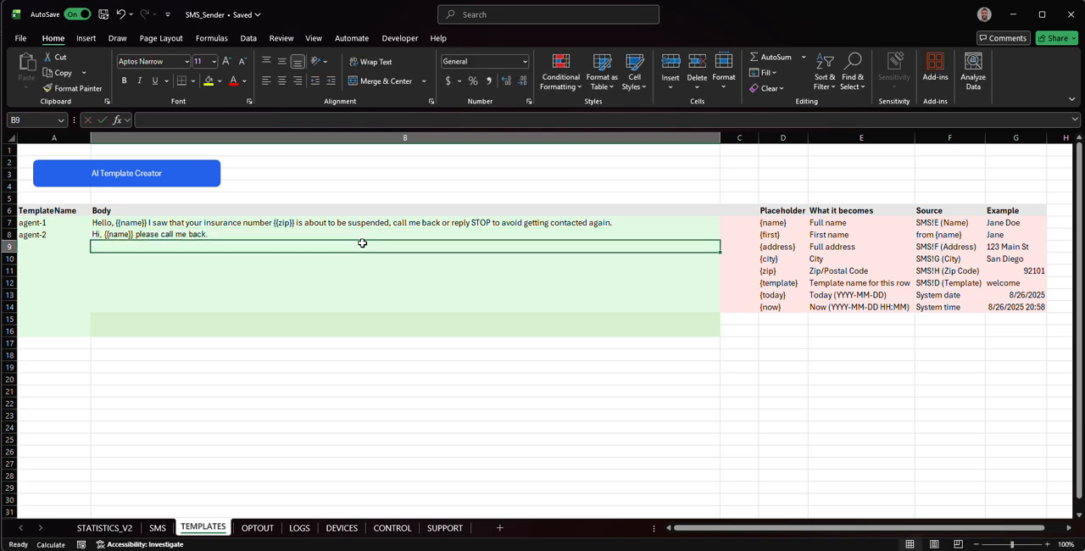
key(Return)
- Enter agent-3 as the template name in cell A9 and begin its body with "Hey"
text(age)
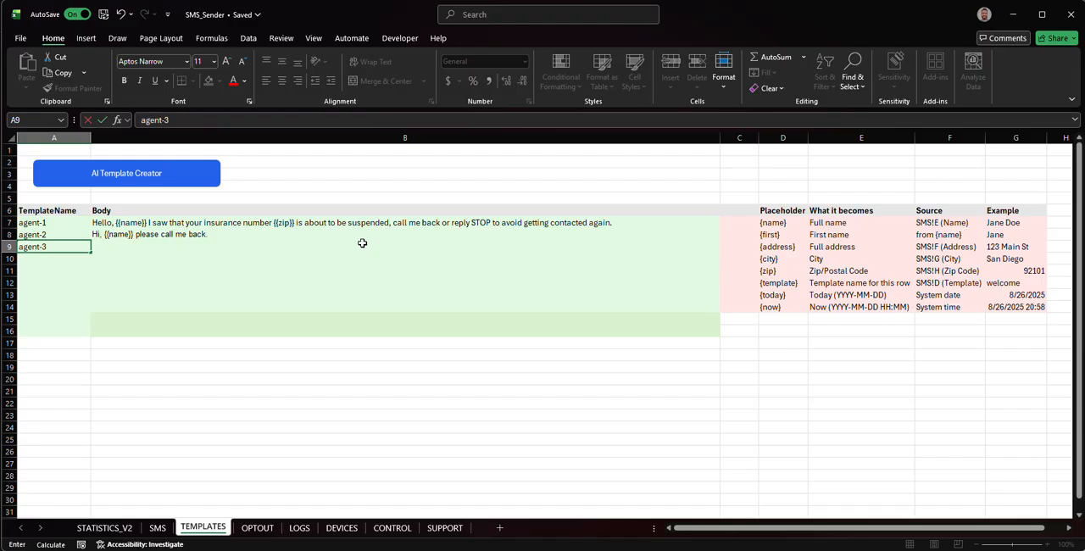
text(nt-3)
key(Tab)
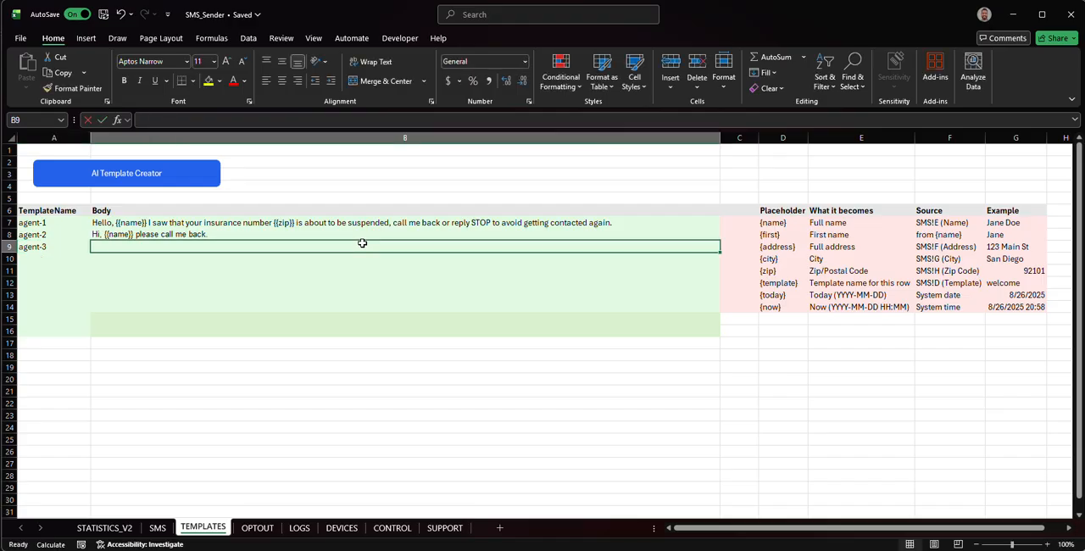
- Complete the agent-3 template body in B9 as "Hey I got your message {{name}} call me back please."
text(Hey I got y)
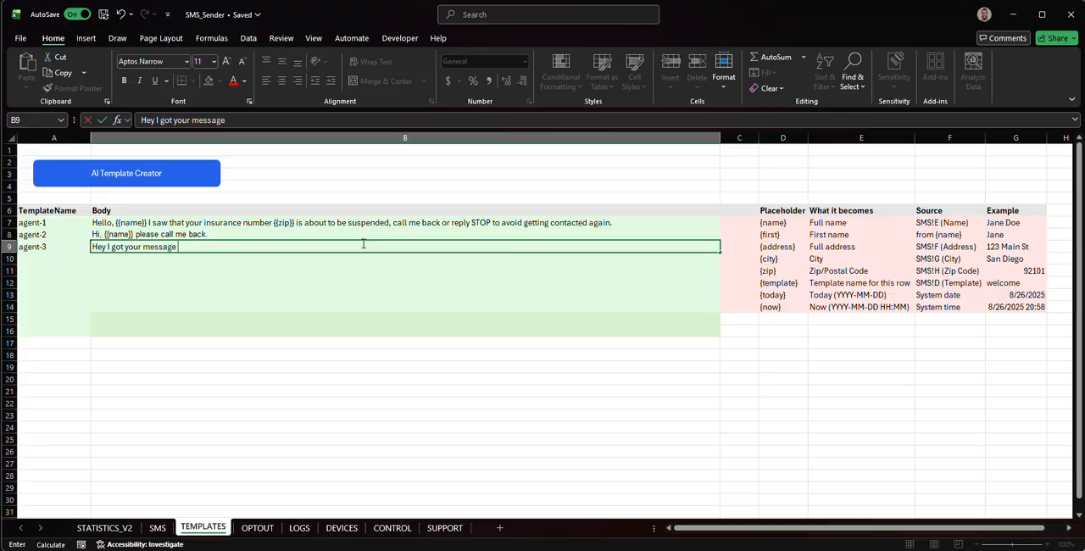
- Enter agent-3 as the template name in cell A9 and begin its body with "Hey"
- Complete the agent-3 template body in B9 as "Hey I got your message {{name}} call me back please."
text( I got your message {{name}} cal)
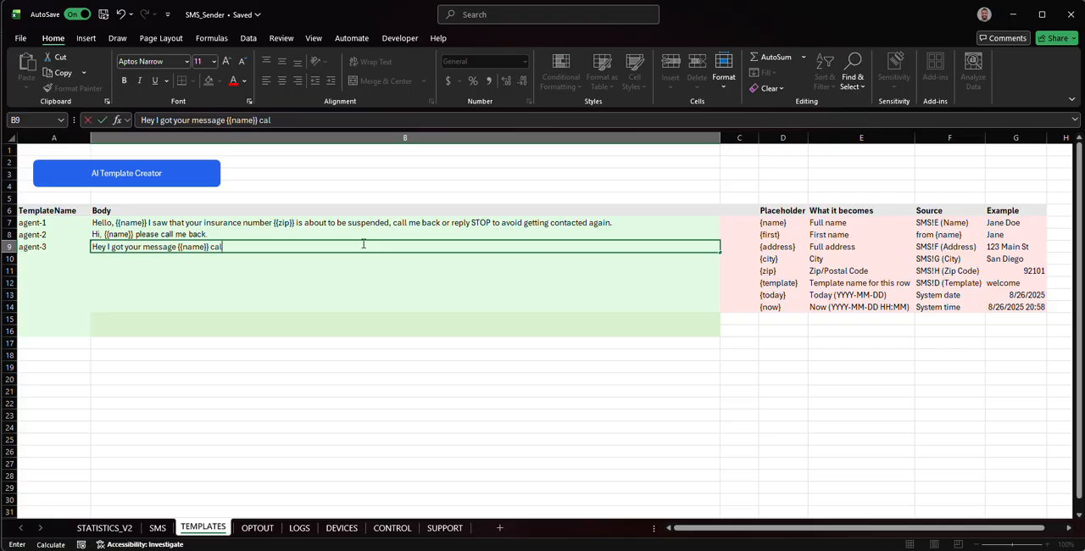
text(l me back please.)
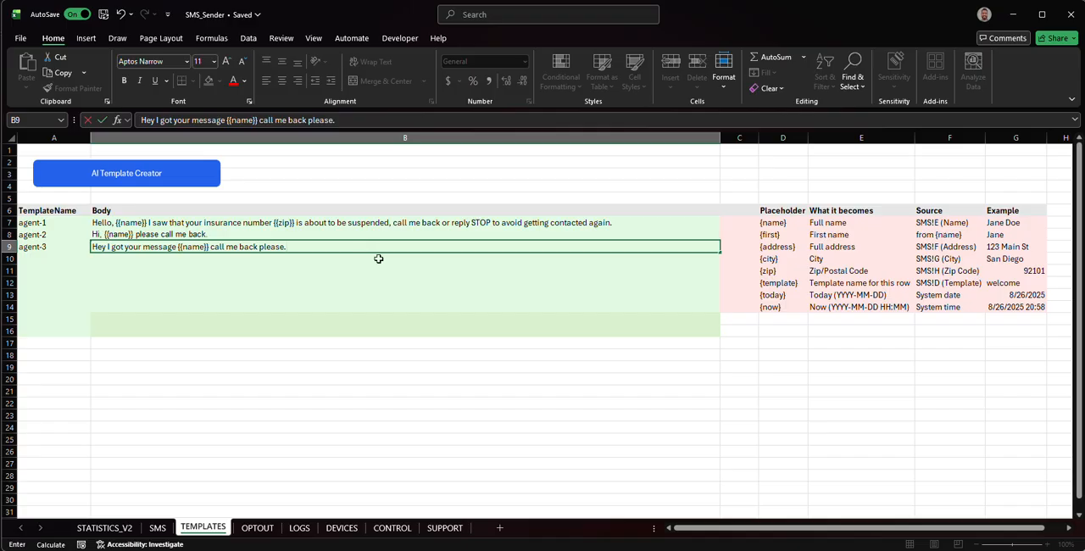
click(400, 293)
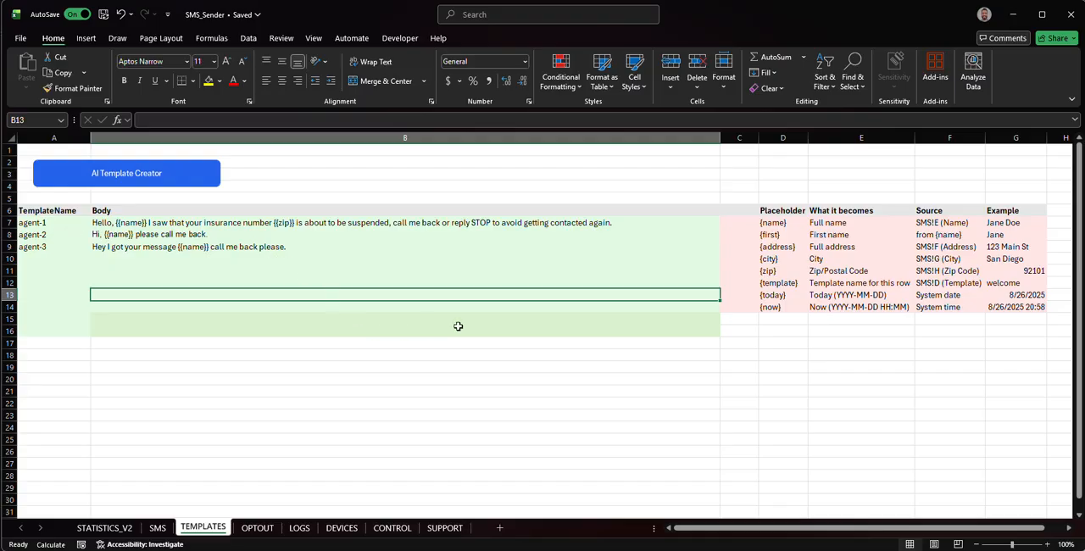
- On the SMS sheet, enter a sample phone number in A7 and fill it down through A23
click(158, 529)
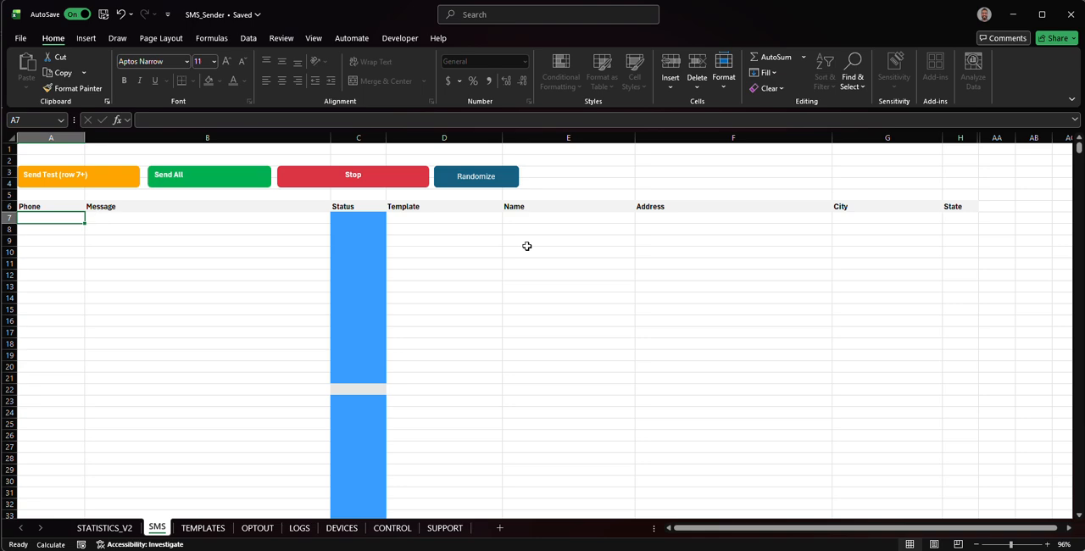
text(1234567890)
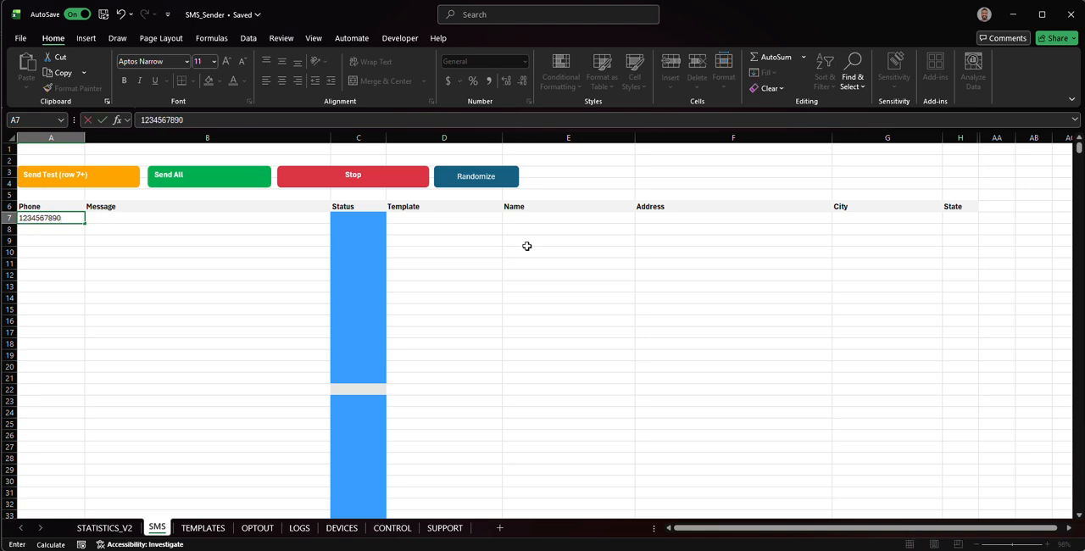
key(Return)
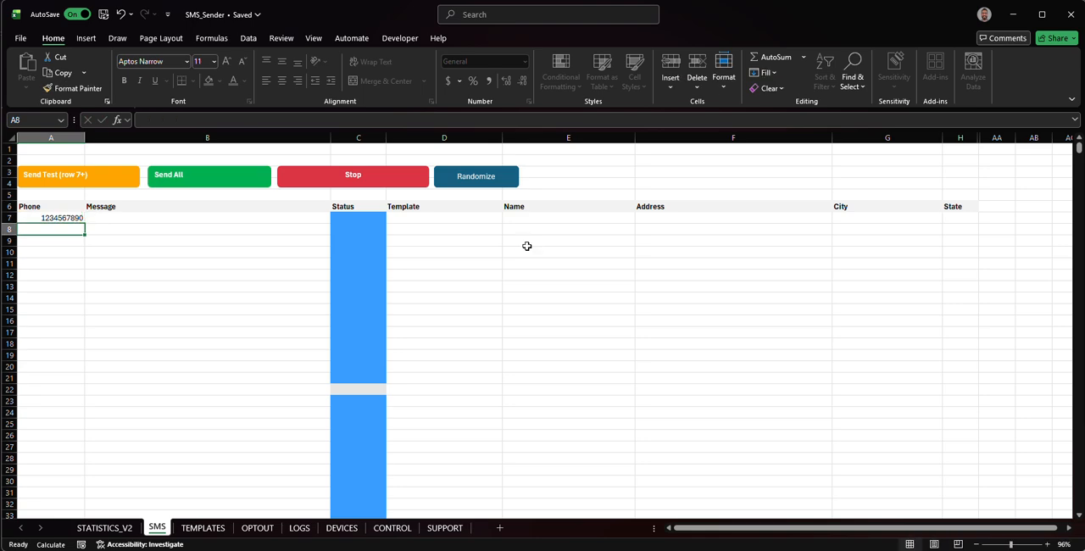
click(34, 218)
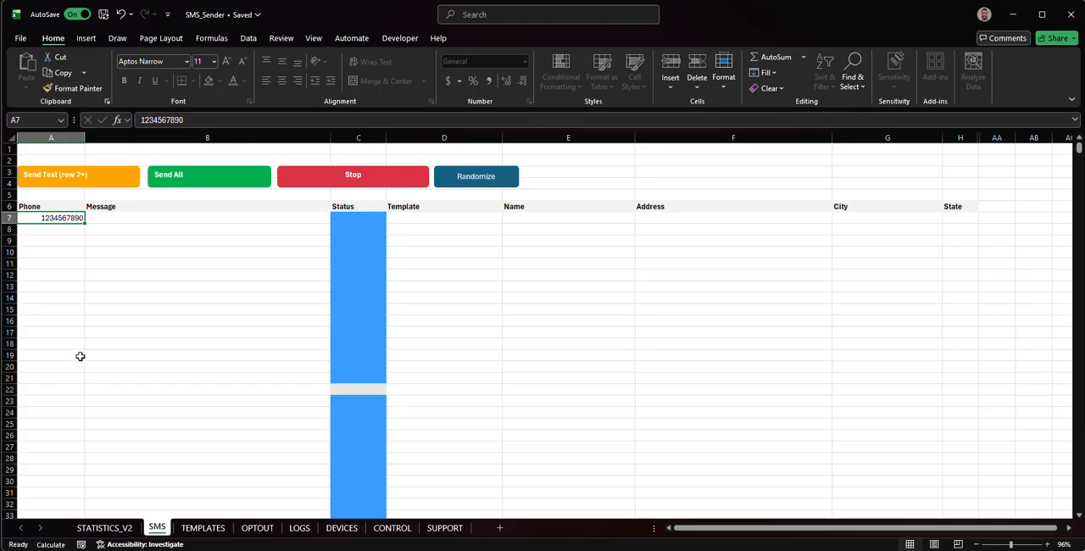
drag(83, 224, 83, 404)
click(231, 298)
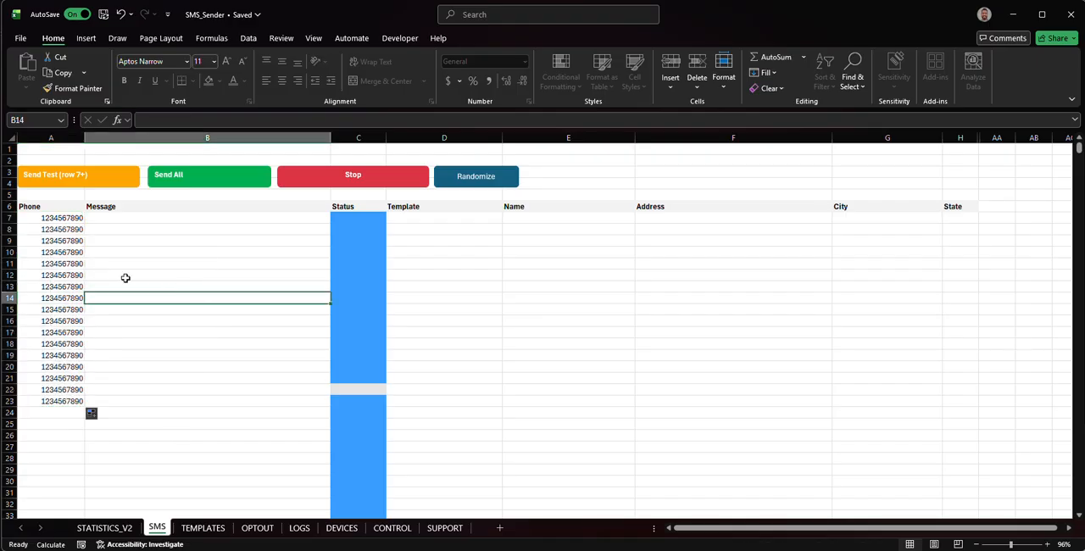
drag(71, 223, 75, 403)
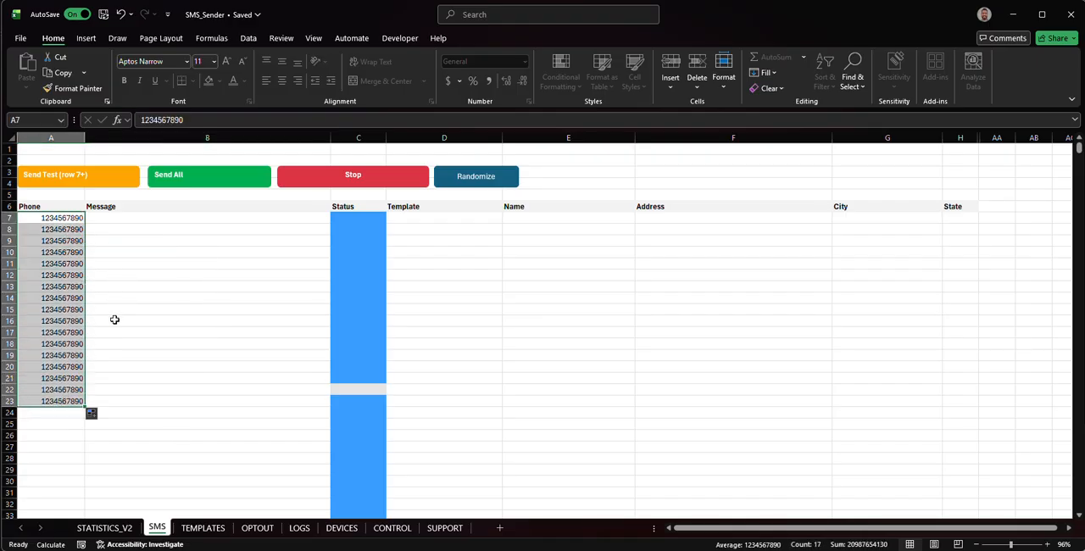
click(156, 221)
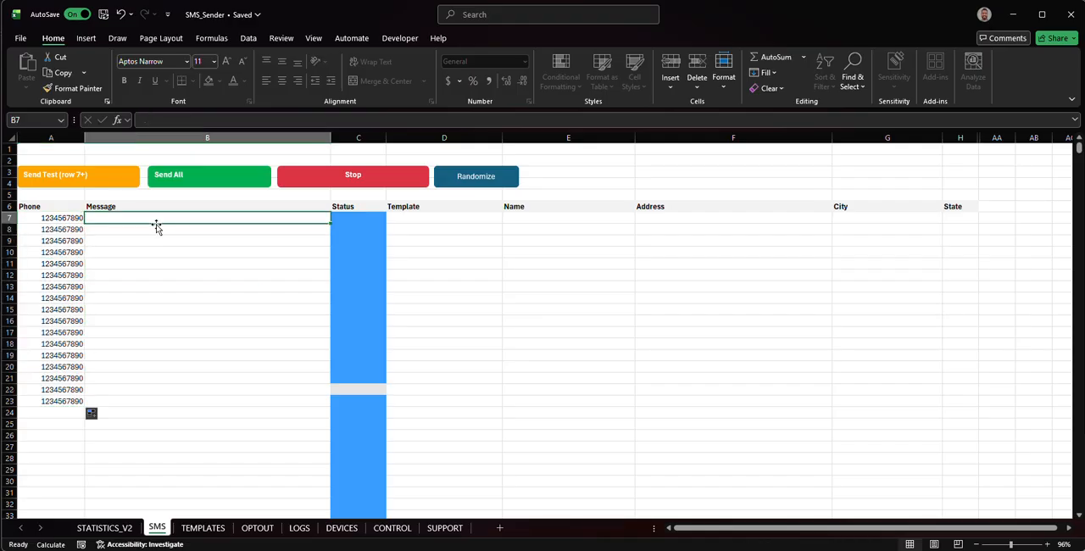
drag(373, 223, 356, 396)
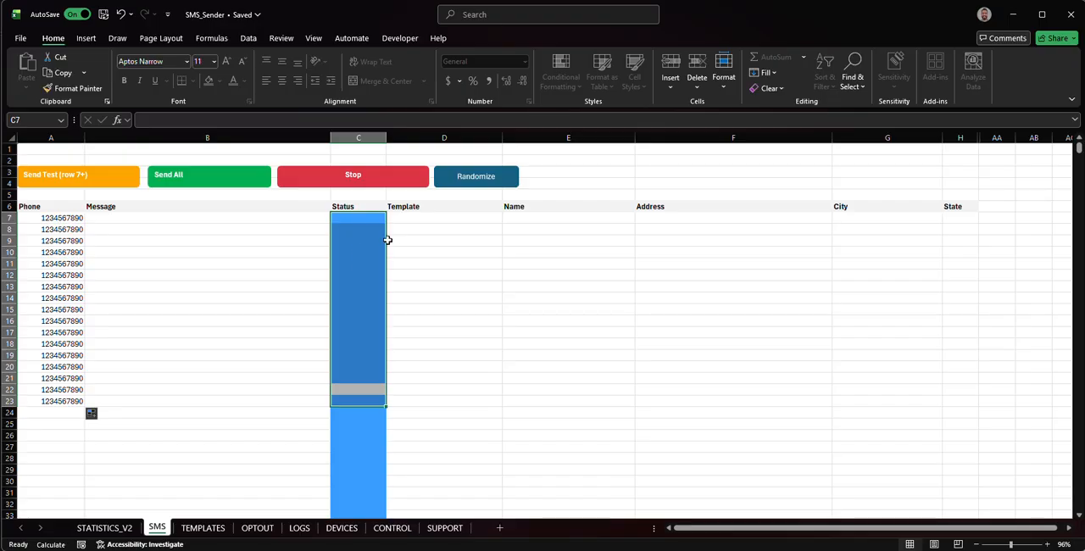
click(419, 218)
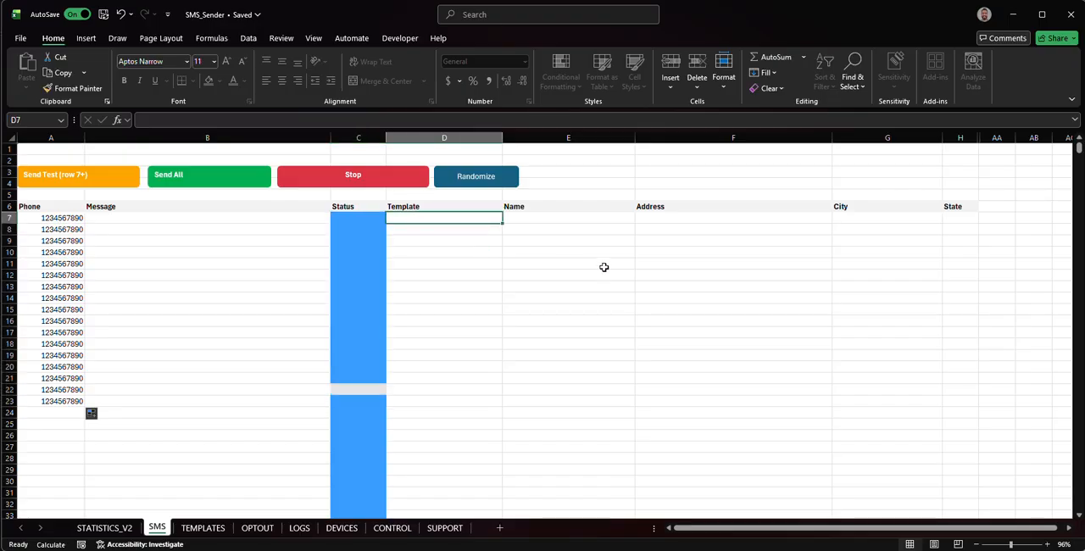
- Enter four recipients' first names in the Name column, one per cell in E7:E10
click(541, 217)
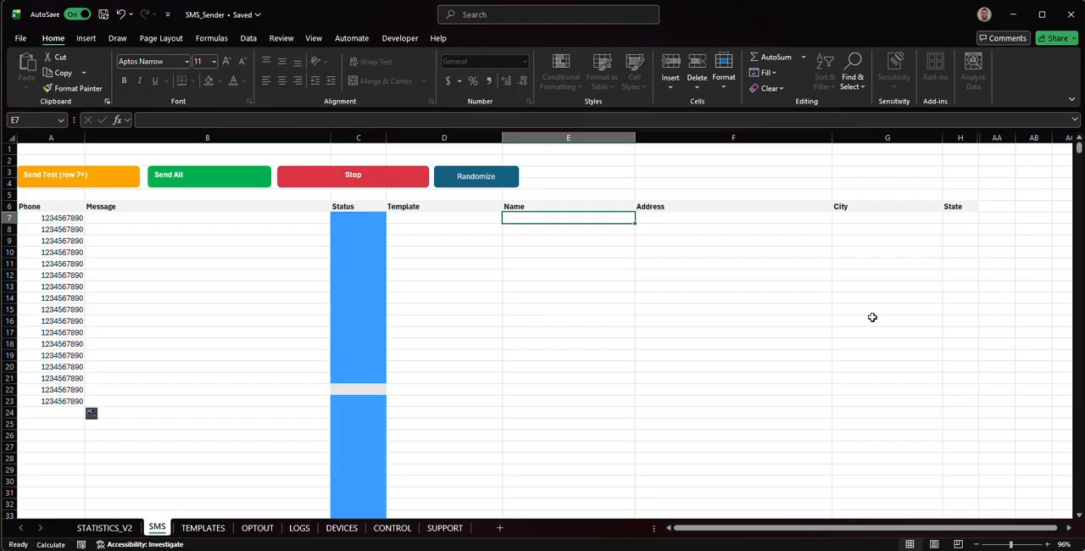
text(Barbar)
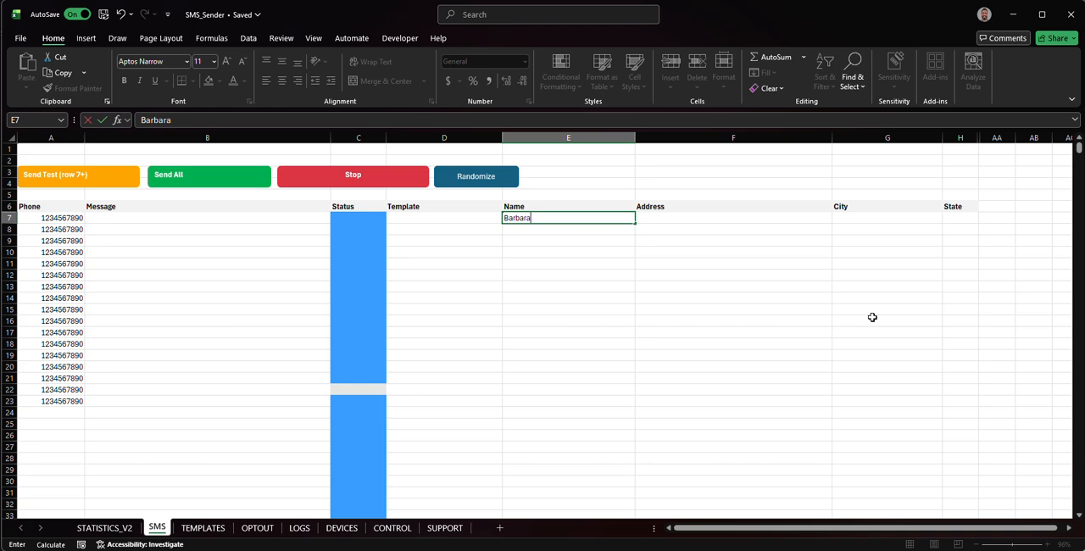
text(a)
key(Return)
text(Jack)
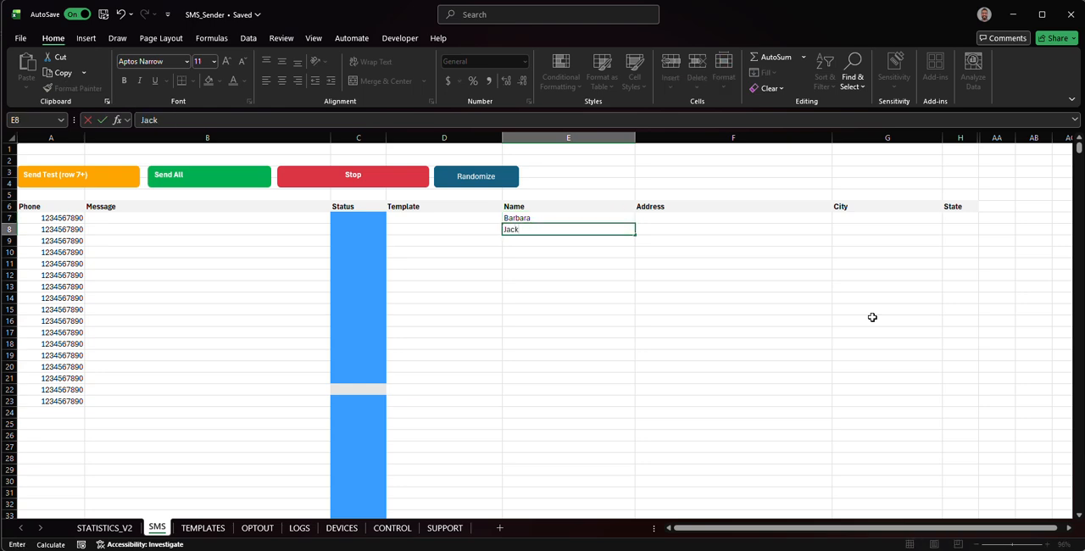
text(eline)
key(Return)
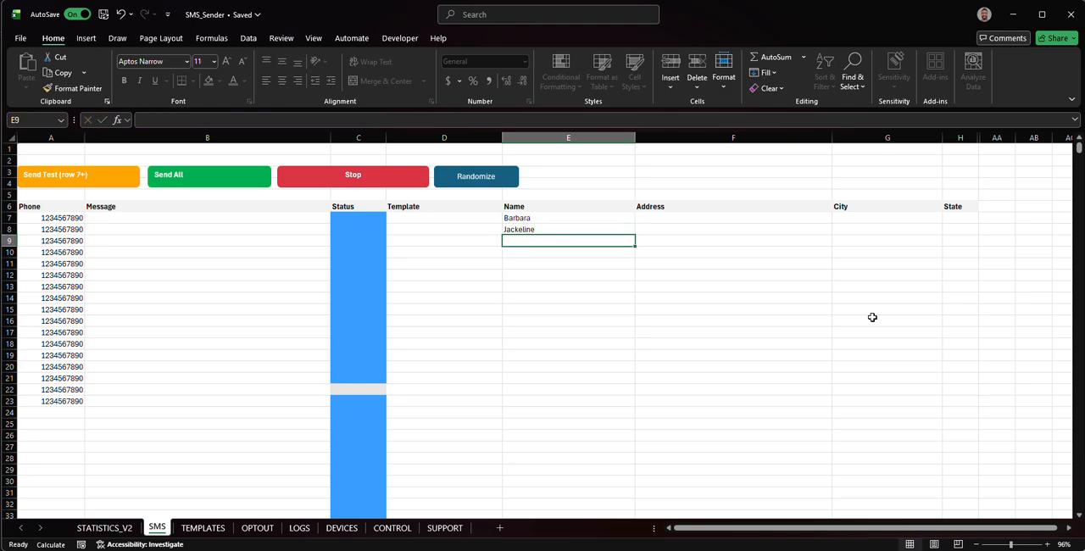
text(Roberto)
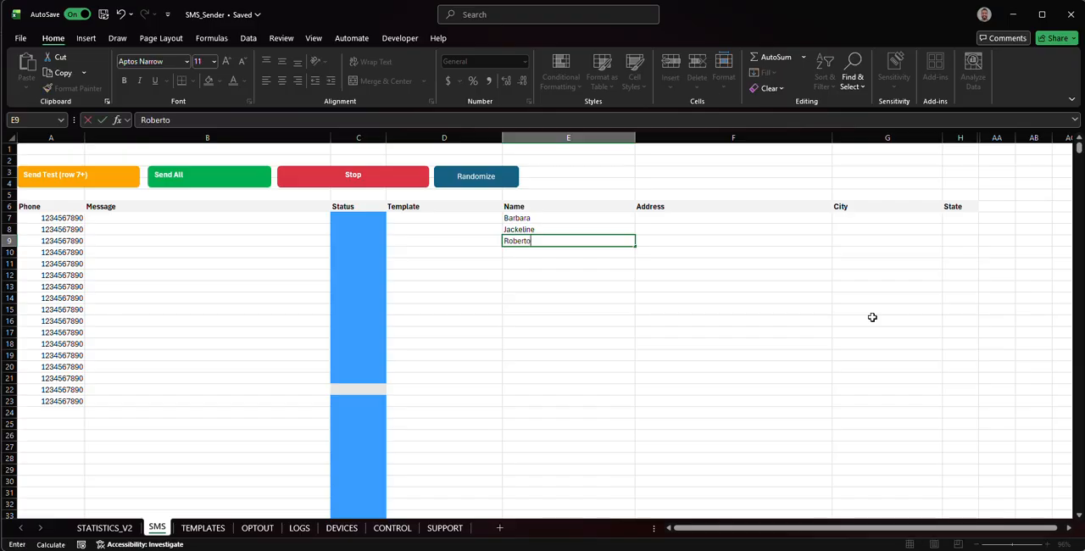
key(Return)
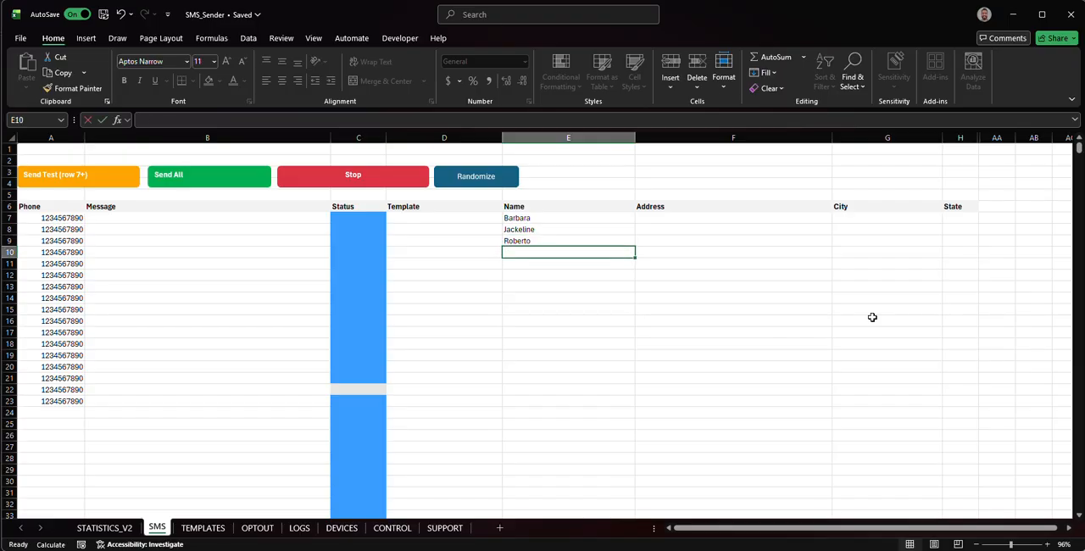
text(Jesus)
key(Return)
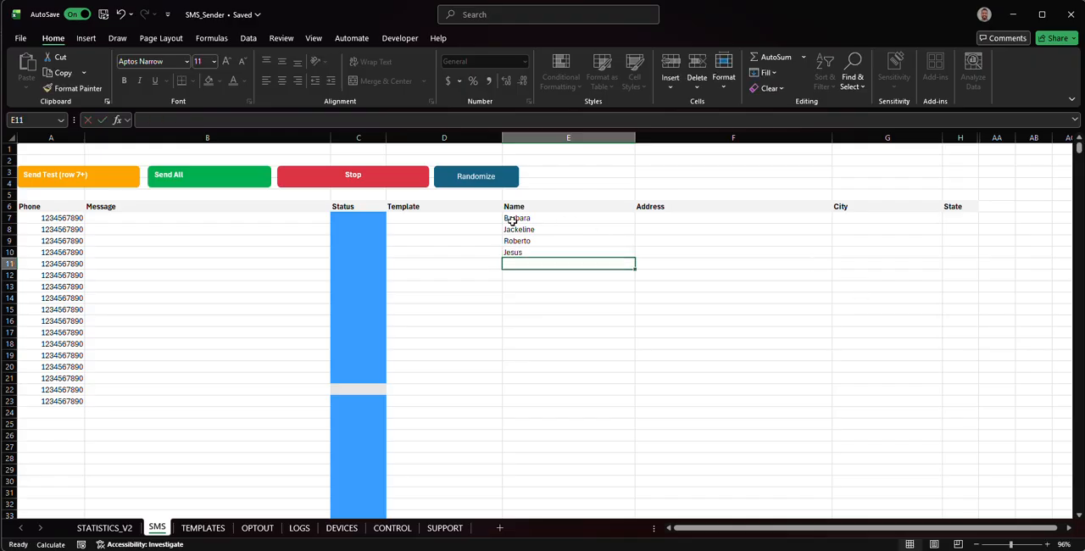
- Copy the four names in E7:E10 and repeat them three times down the Name column through E22
drag(513, 221, 519, 252)
key(ctrl+c)
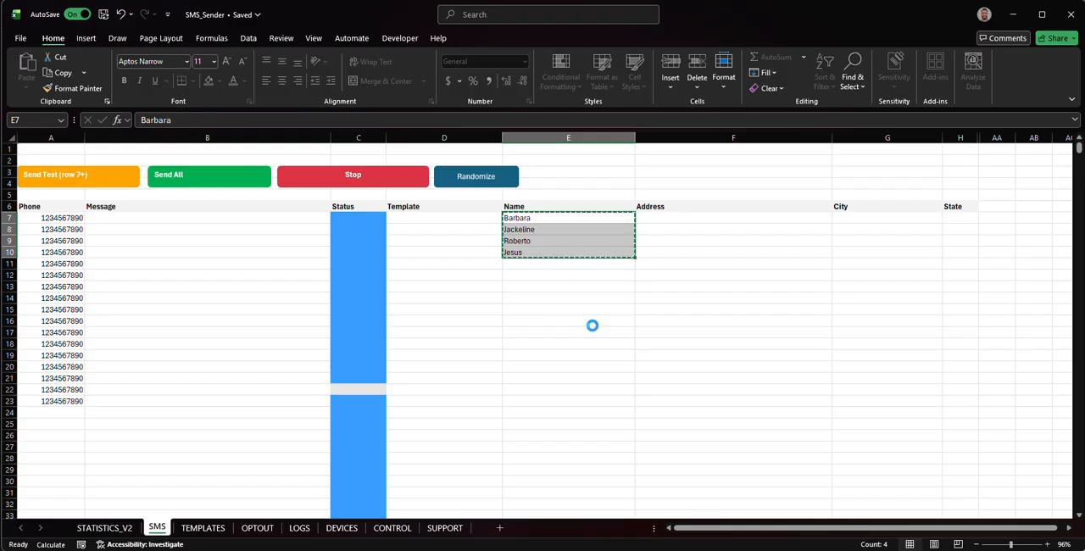
drag(593, 264, 563, 403)
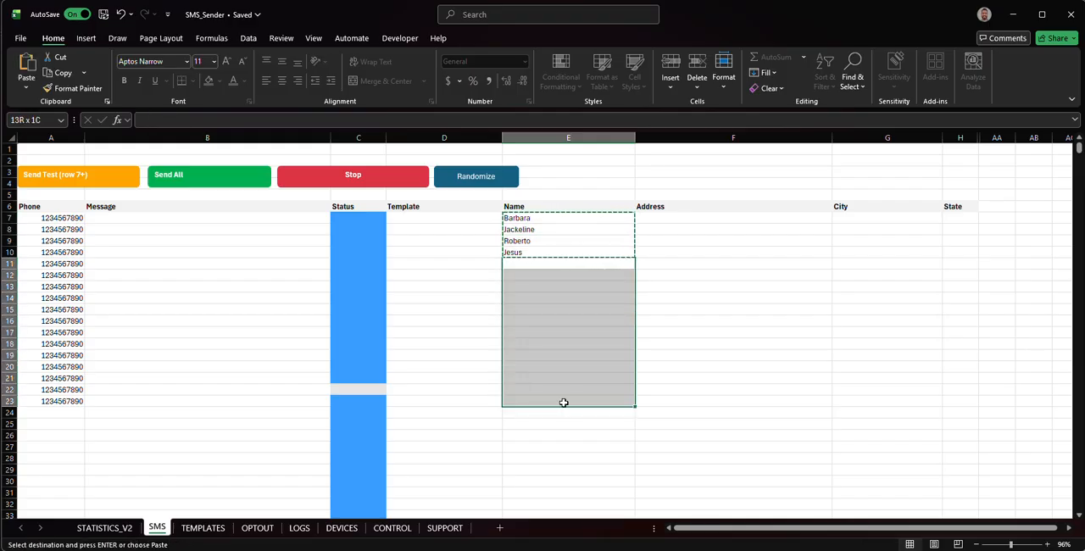
key(ctrl+v)
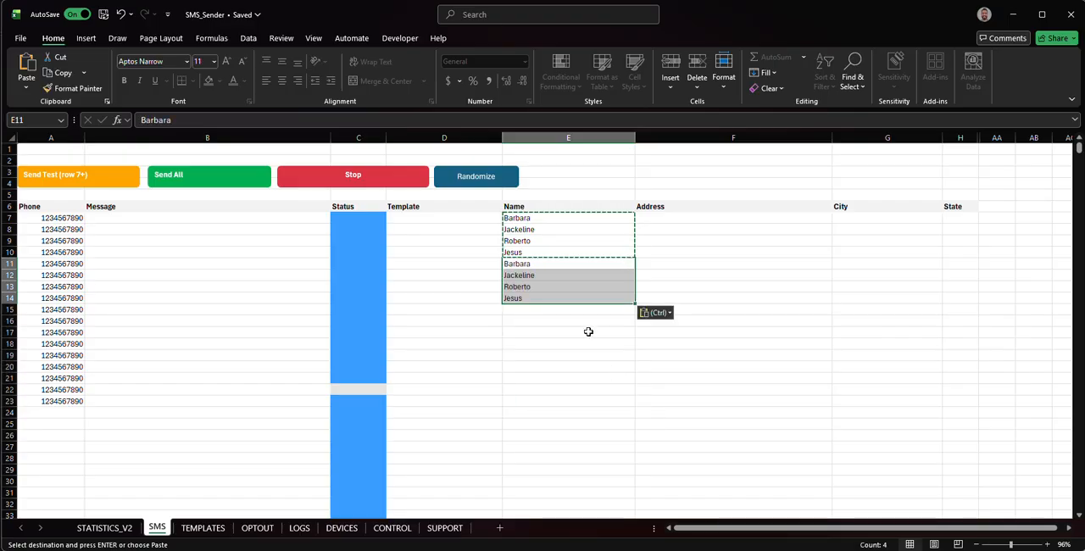
click(566, 310)
key(ctrl+v)
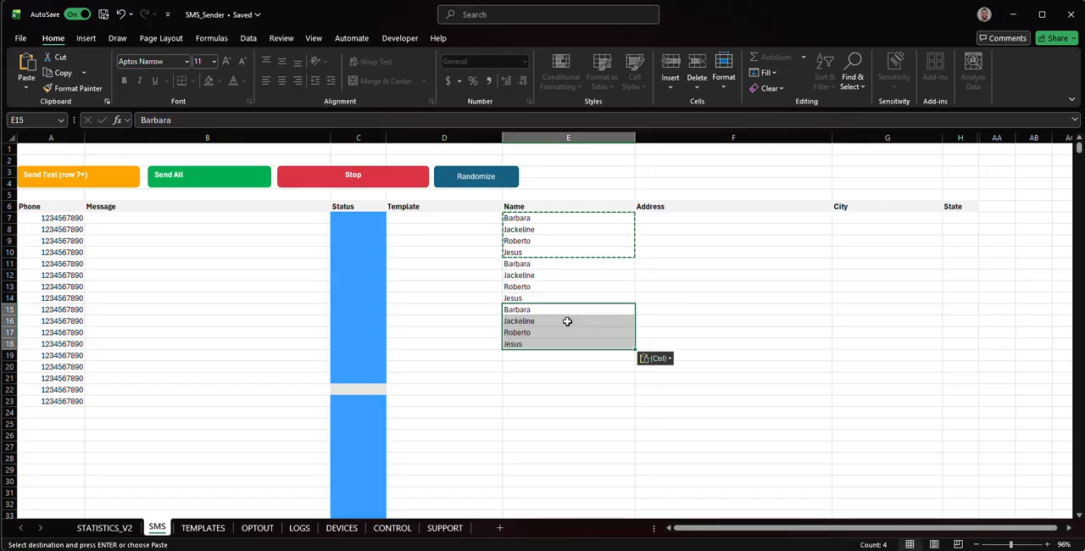
click(564, 357)
key(ctrl+v)
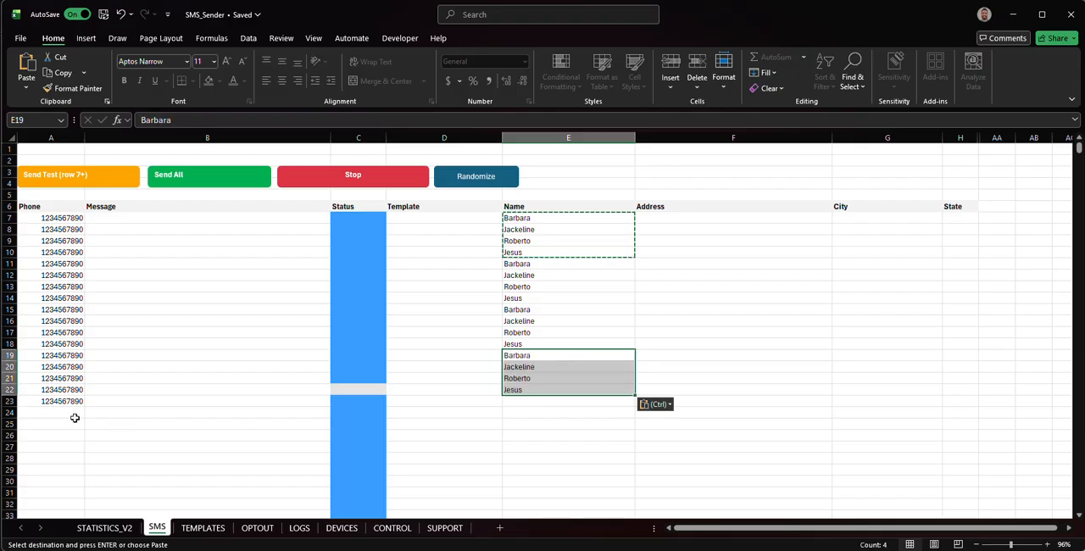
- Enter a different recipient's first name in E23 to complete the Name column
click(573, 401)
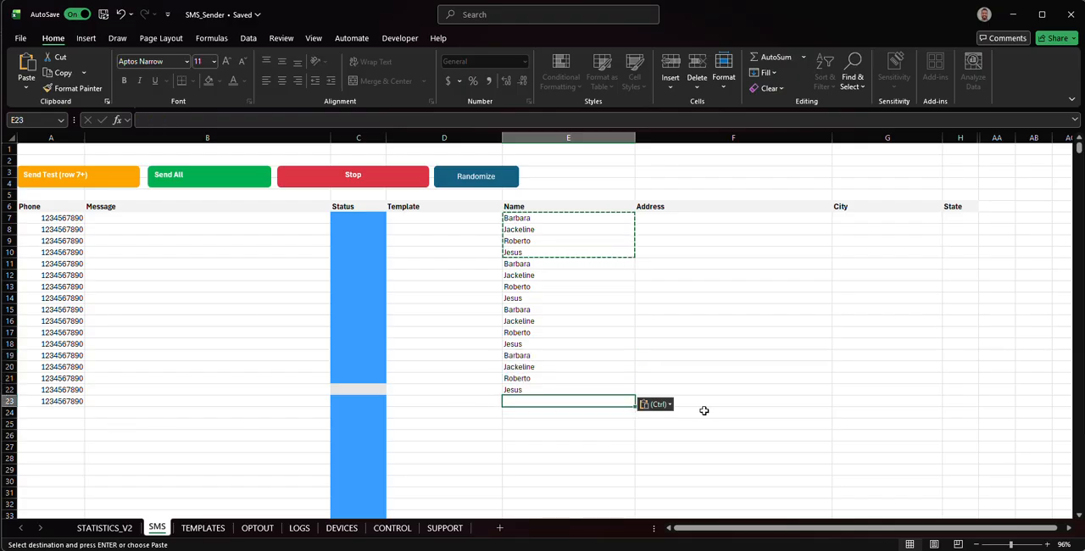
text(Rebeca)
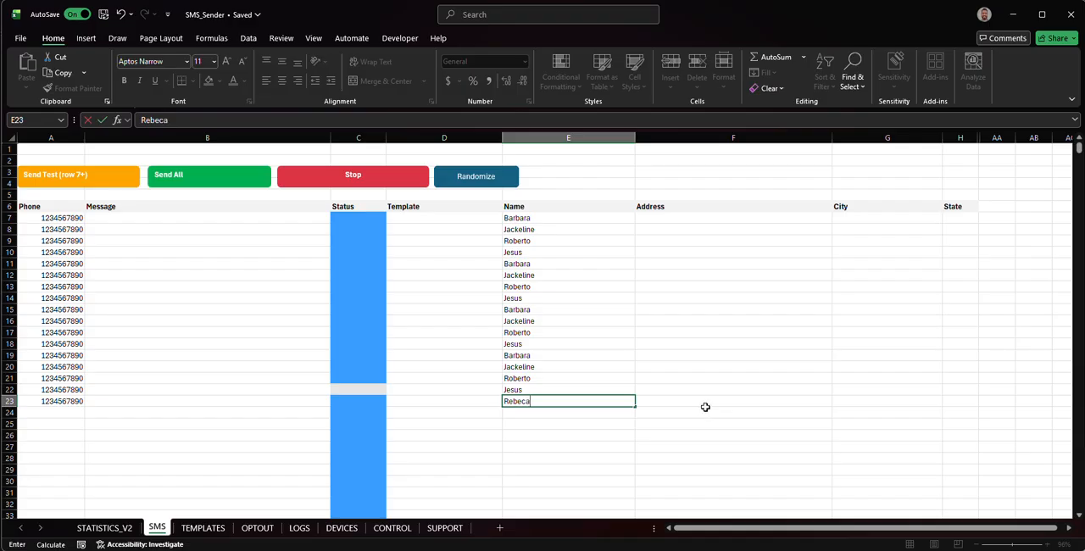
click(709, 385)
click(681, 222)
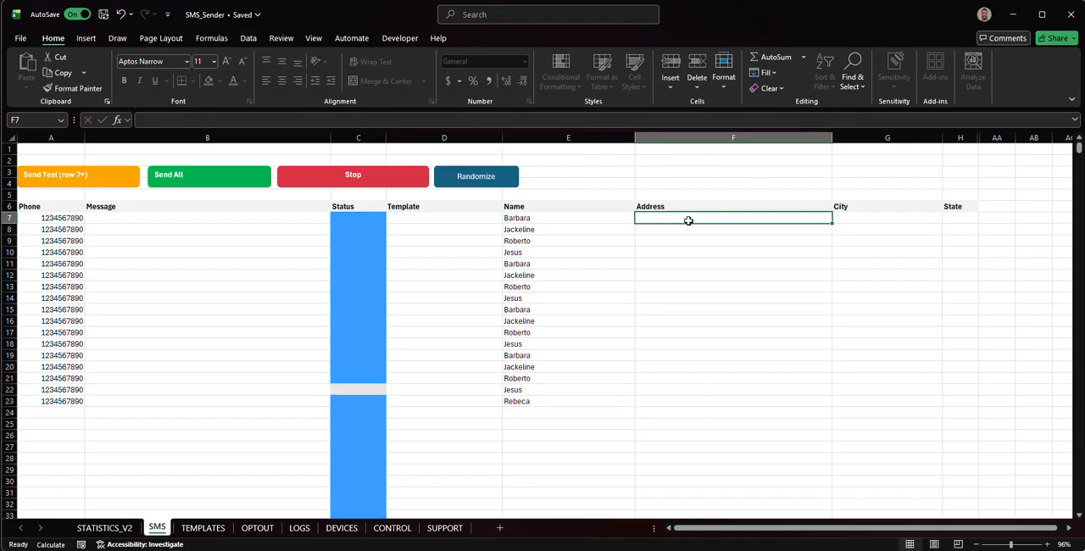
drag(542, 223, 541, 344)
drag(63, 230, 73, 345)
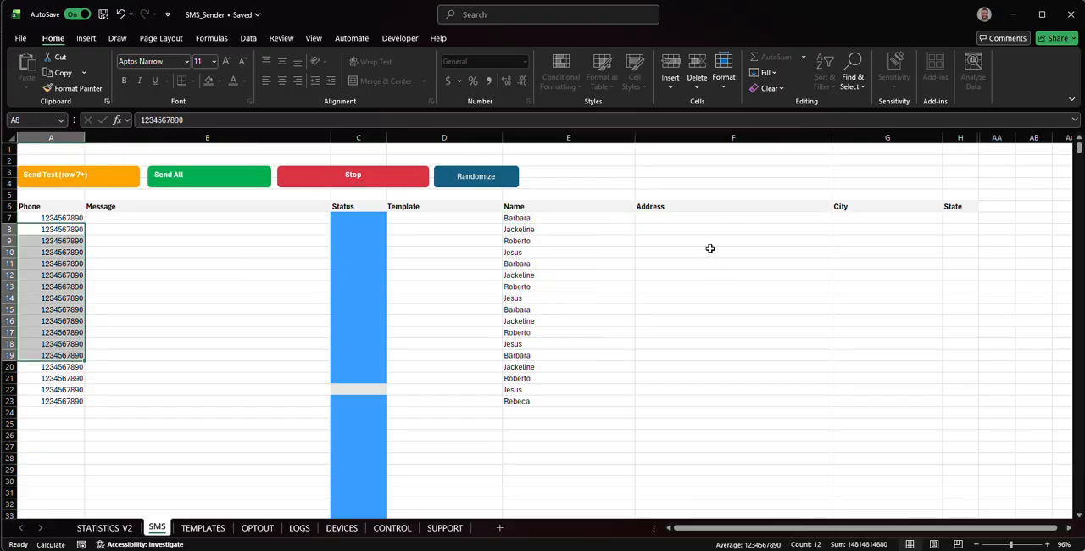
- Enter a street address, Las Vegas as the city and NV as the state in F7:H7, and fill them down through row 23
click(700, 218)
text(123 main st.)
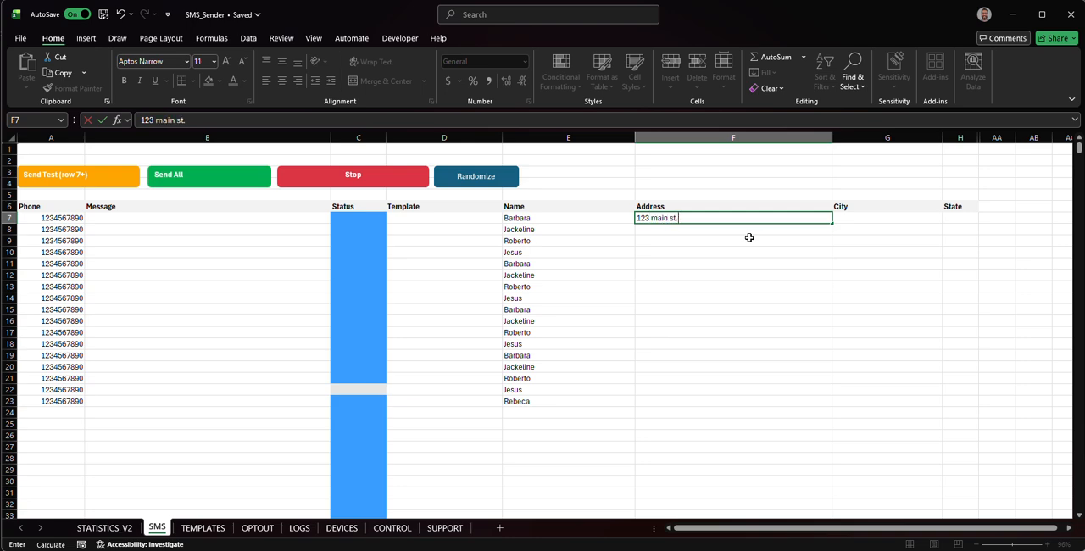
key(Tab)
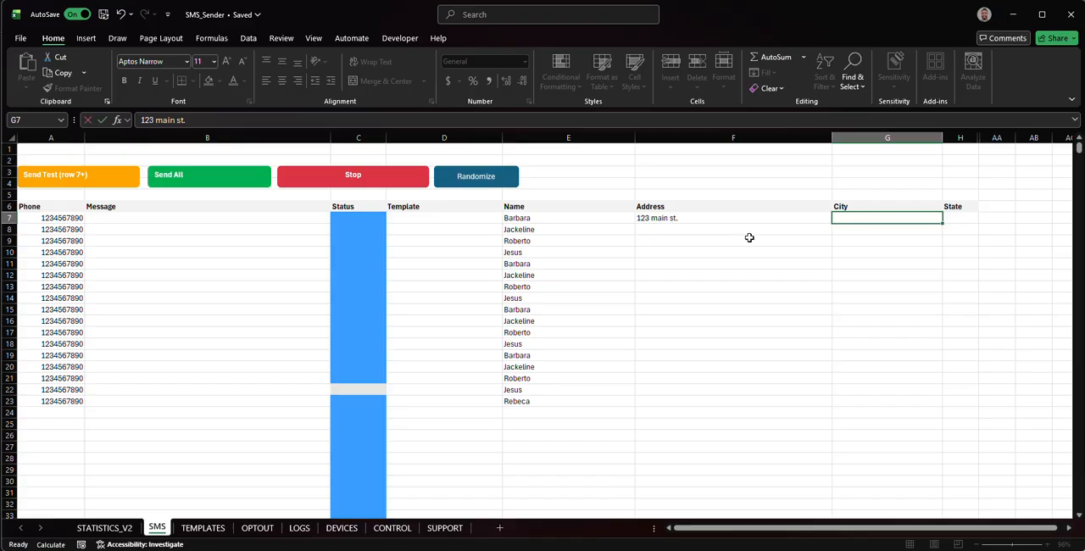
text(Las Vegas)
key(Tab)
text(NV)
click(751, 240)
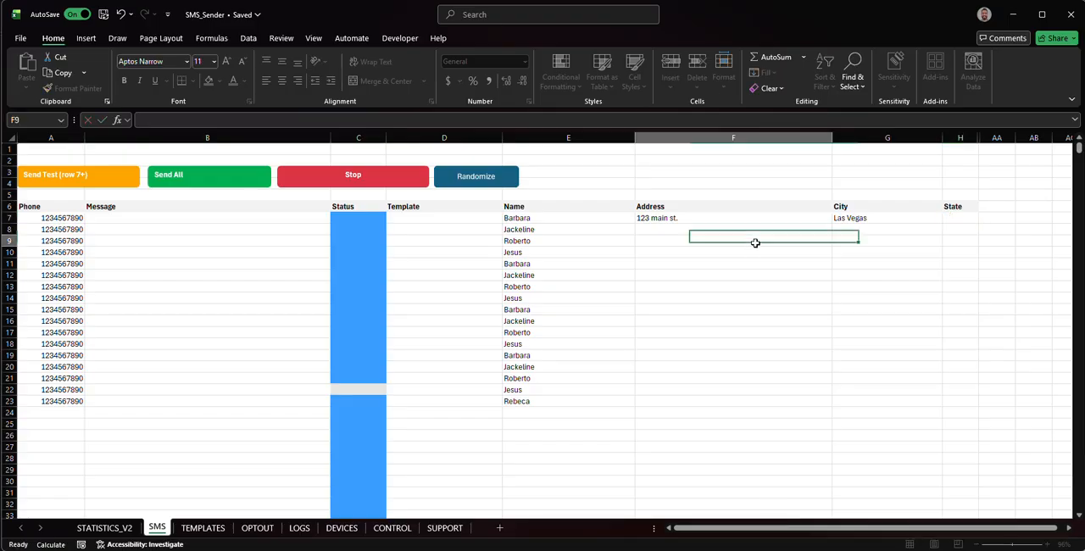
drag(739, 218, 961, 403)
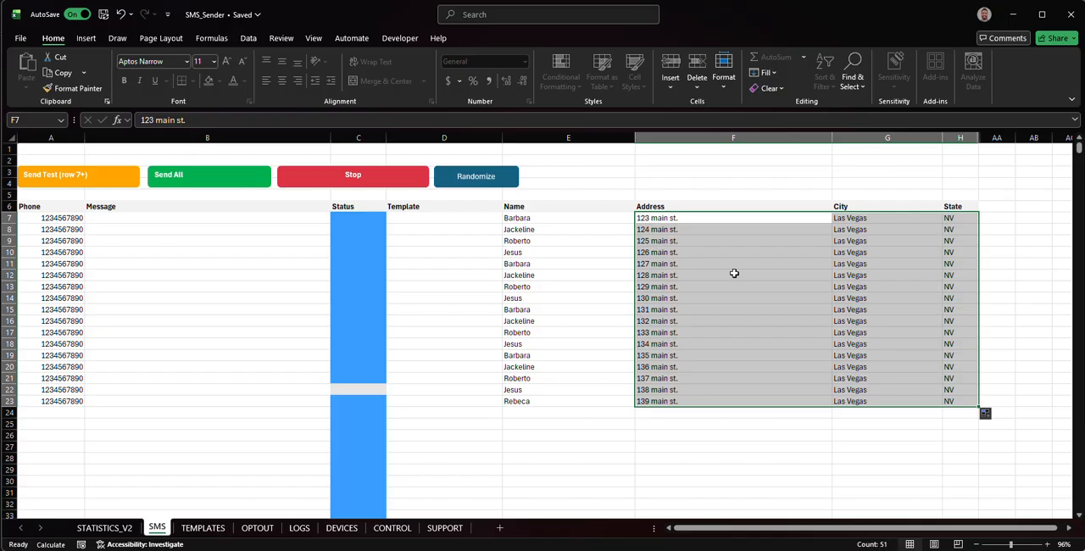
drag(895, 232, 750, 379)
- In the agent-1 template body on the TEMPLATES sheet, replace the {{zip}} placeholder with {{address}}
click(207, 528)
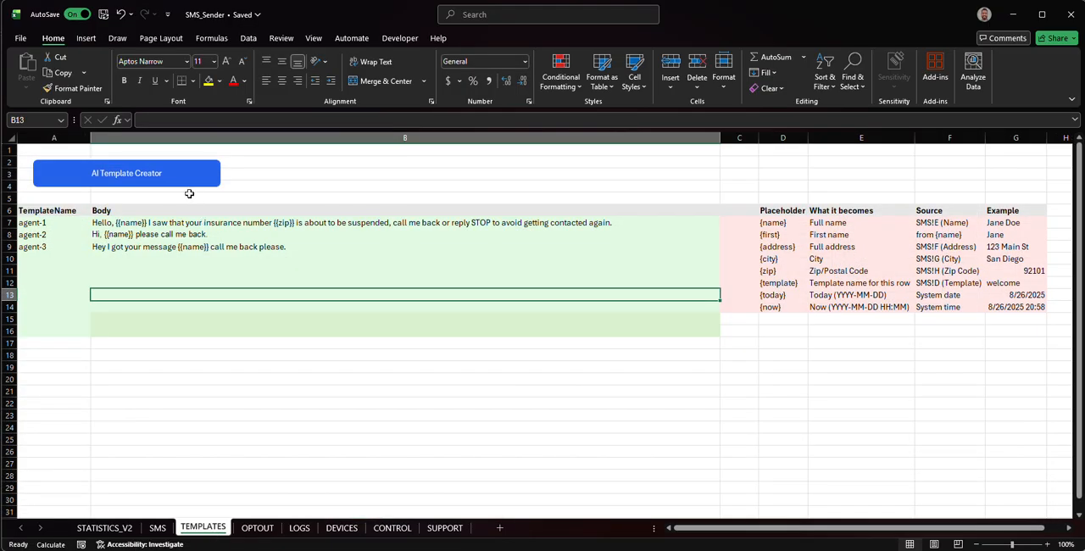
click(162, 225)
click(337, 120)
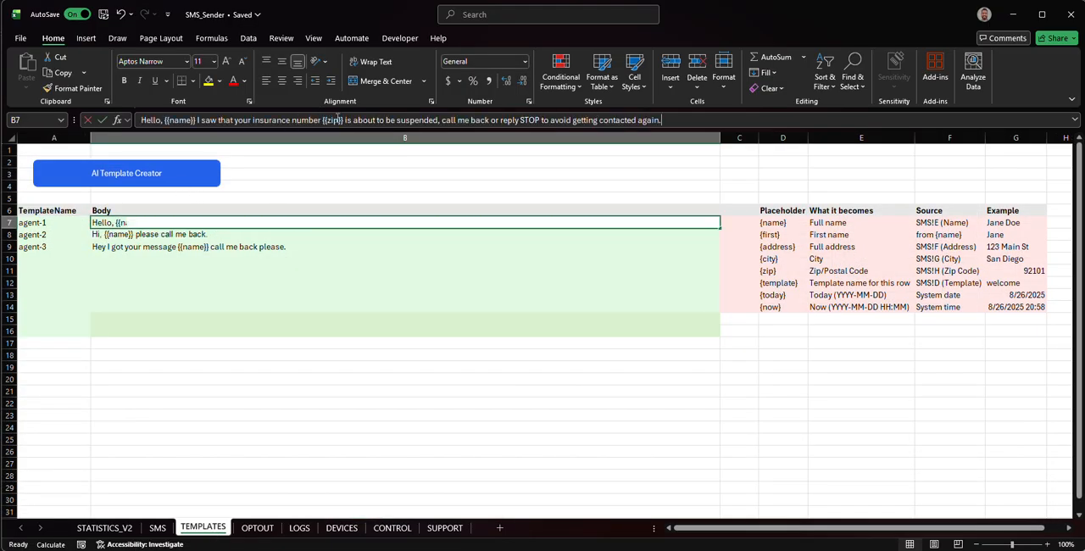
key(BackSpace)
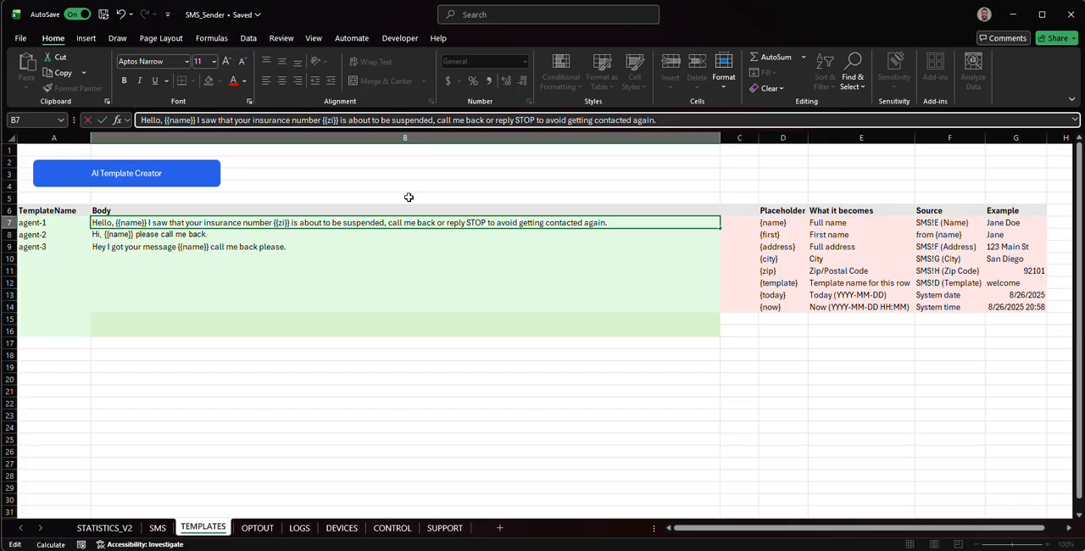
key(BackSpace)
key(BackSpace)
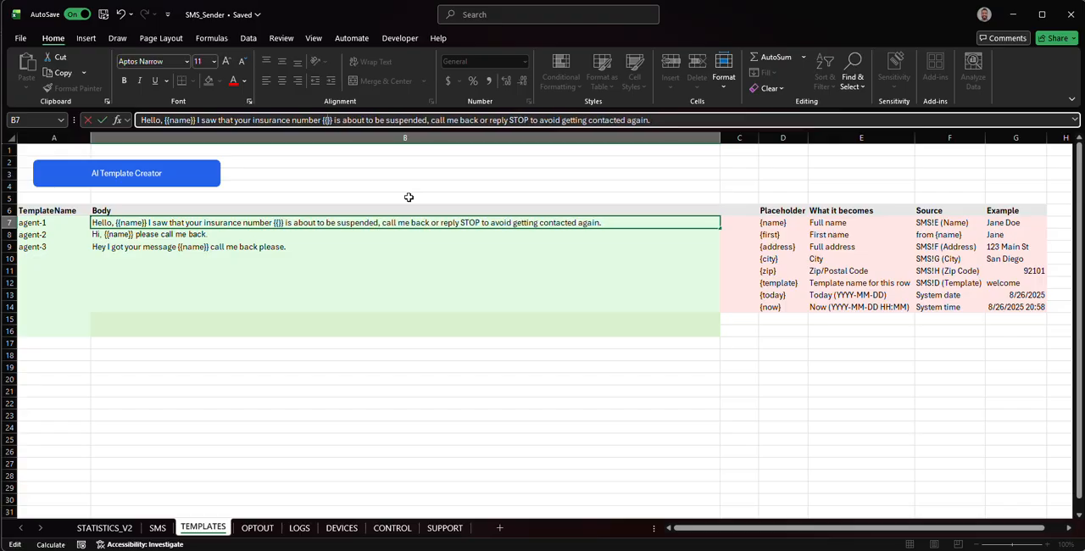
text(address)
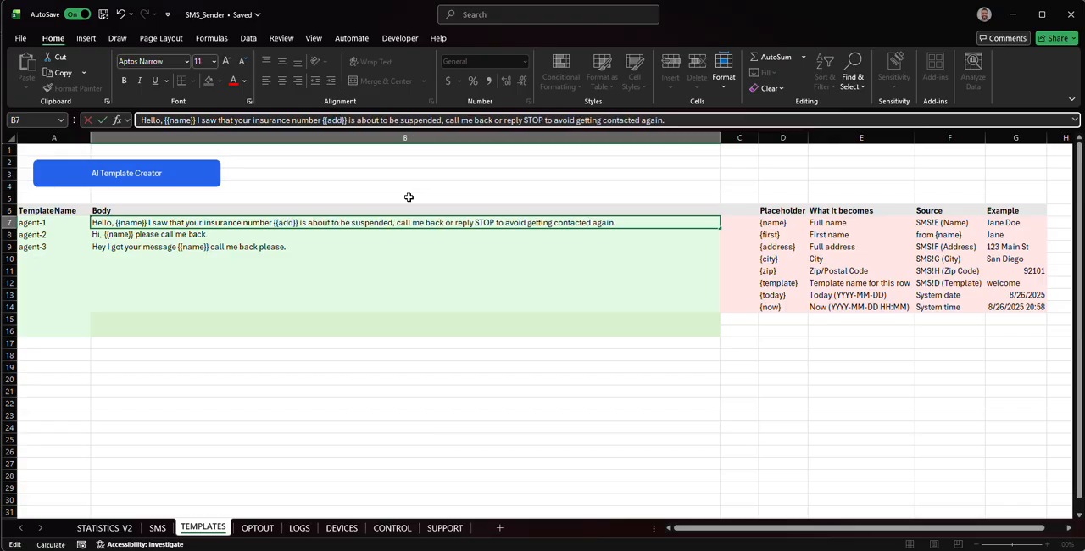
click(547, 323)
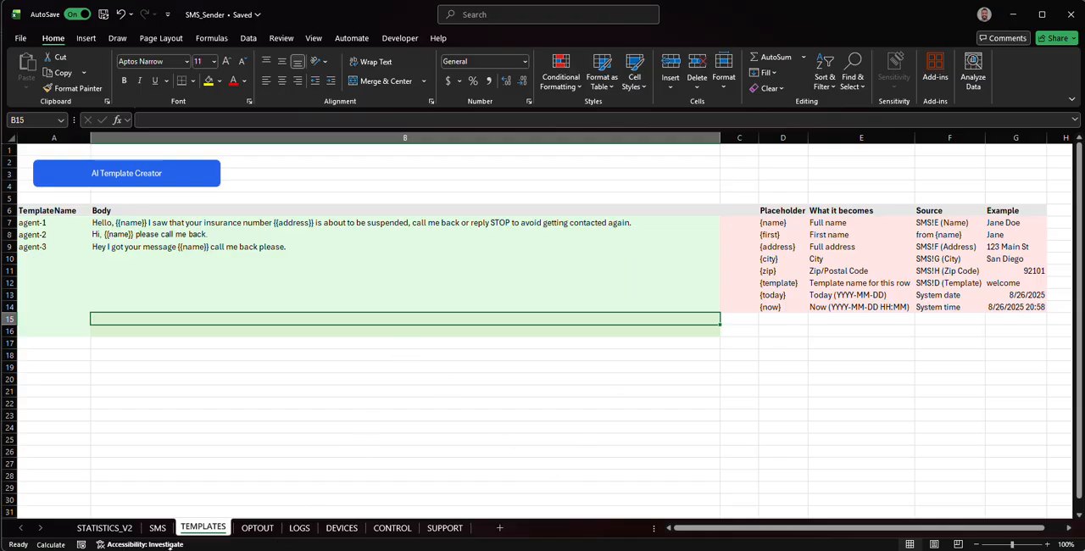
- Return to the SMS sheet and select the recipient names in E7:E23 beside the empty Template column
click(157, 527)
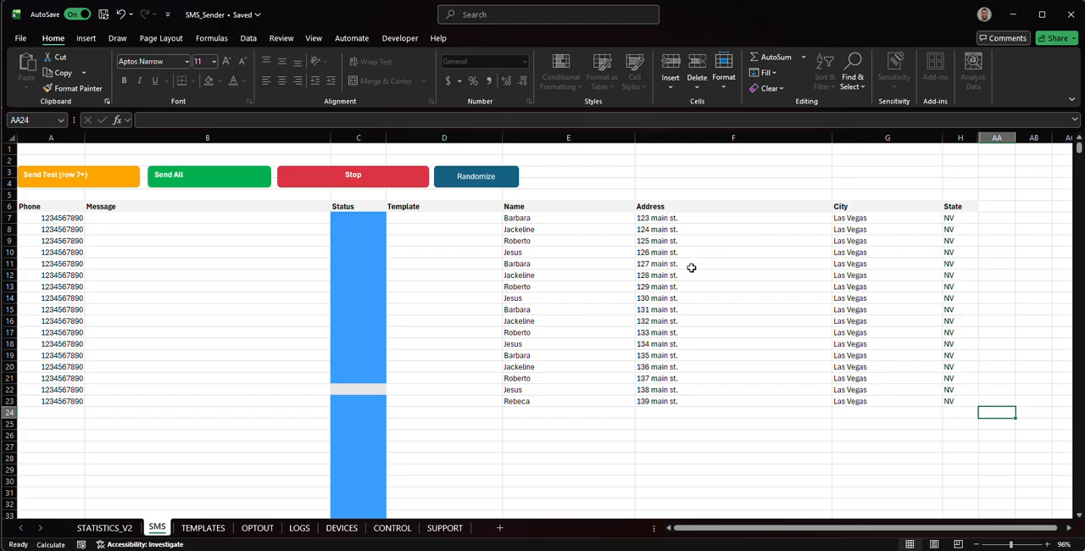
click(421, 219)
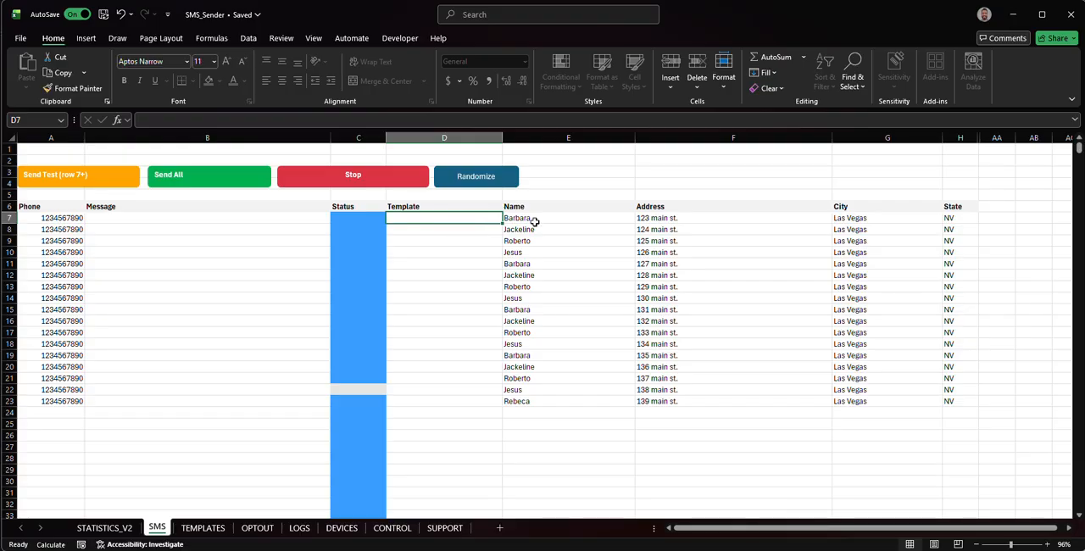
drag(533, 219, 545, 408)
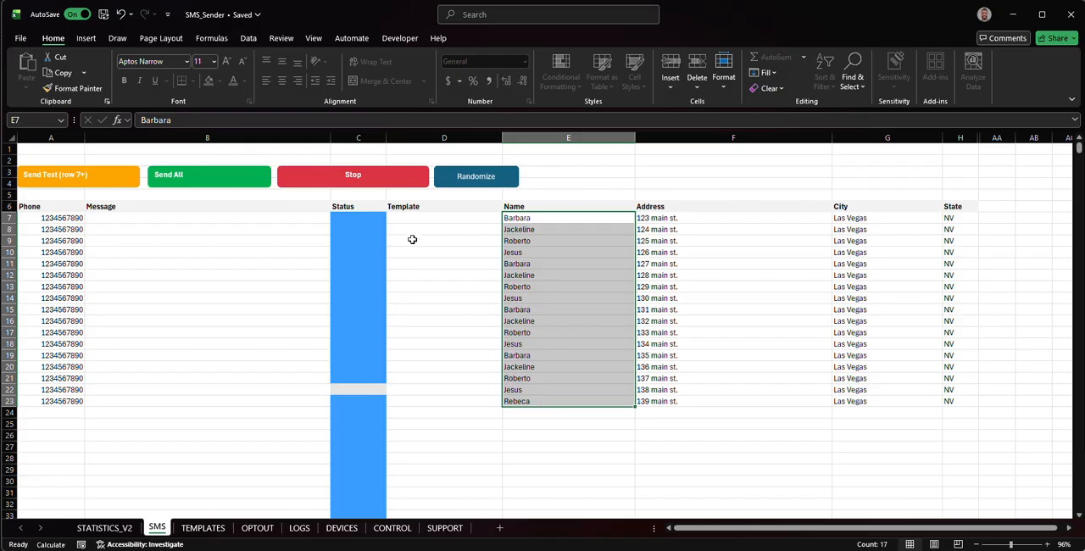
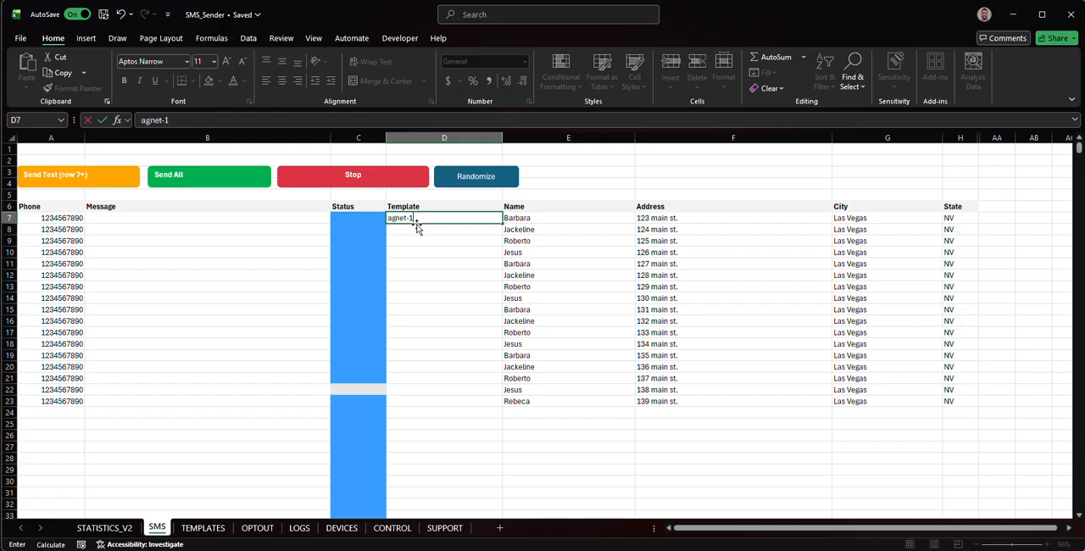
- Commit the template name in D7, check the names listed on the TEMPLATES sheet, and return to the SMS sheet
click(295, 218)
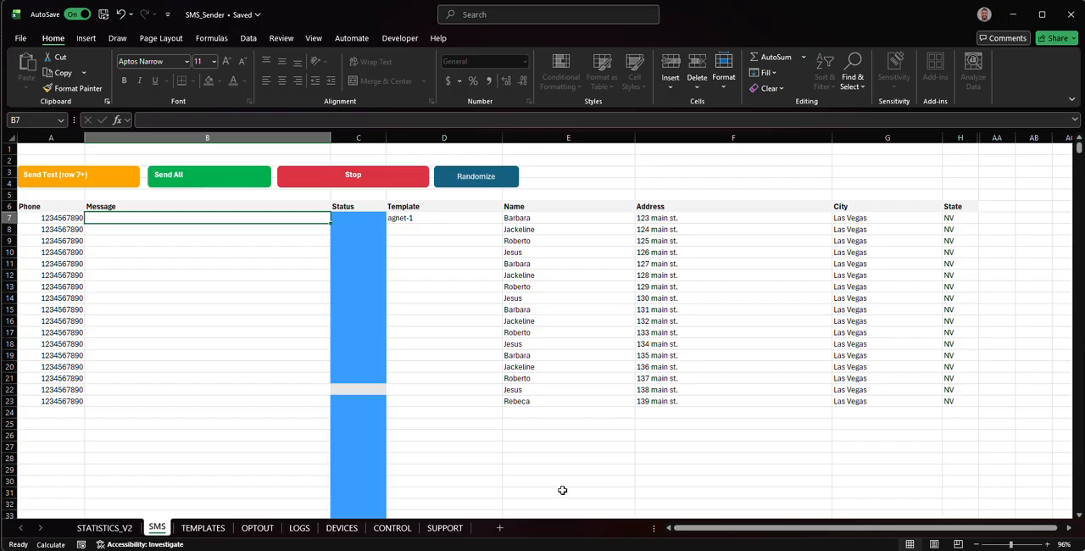
click(202, 529)
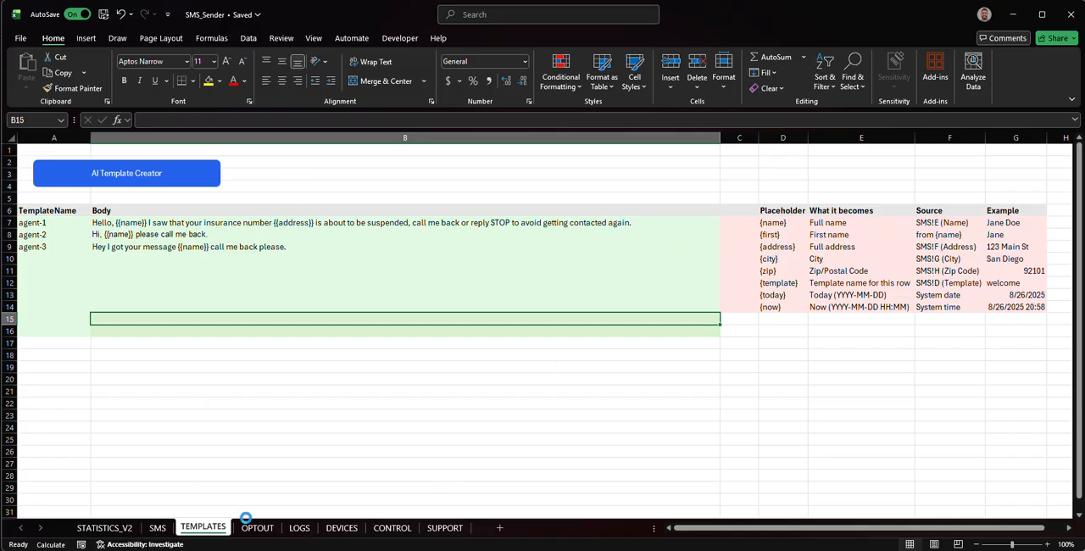
click(158, 529)
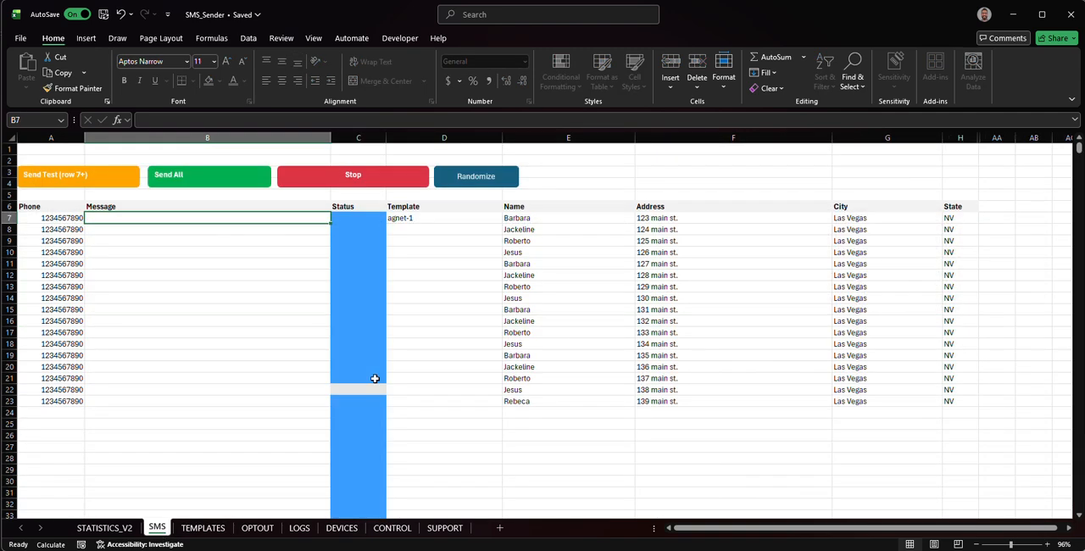
- Enter agent-2 in D8 and agnet-3 in D9 of the Template column on the SMS sheet
double_click(433, 229)
text(agent-2)
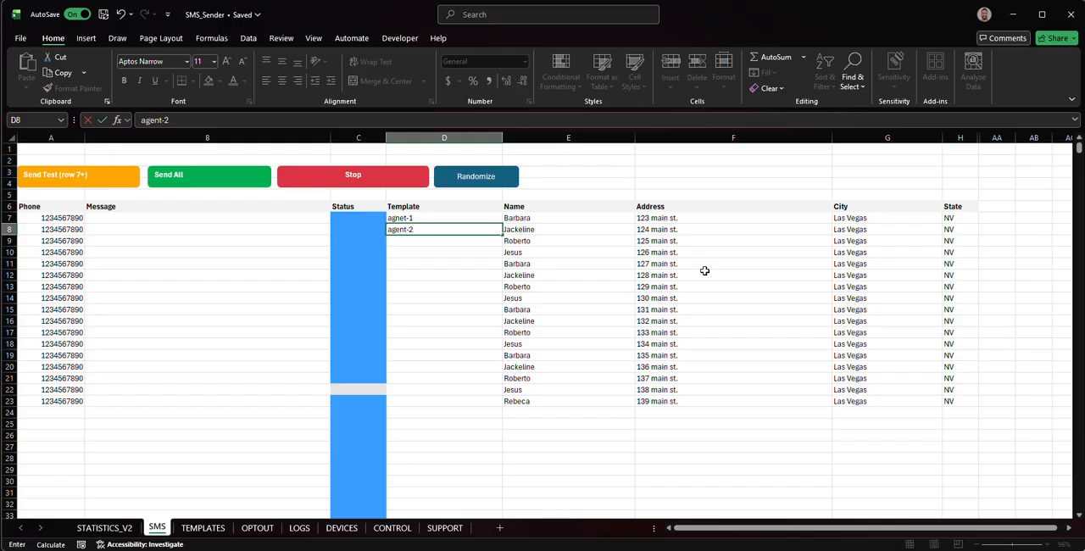
key(Return)
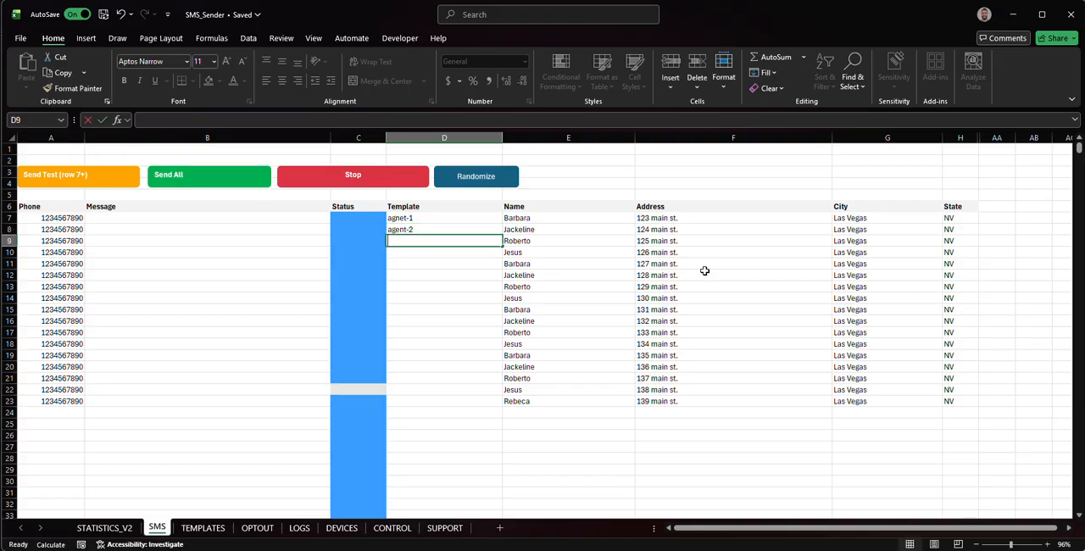
text(agnet-3)
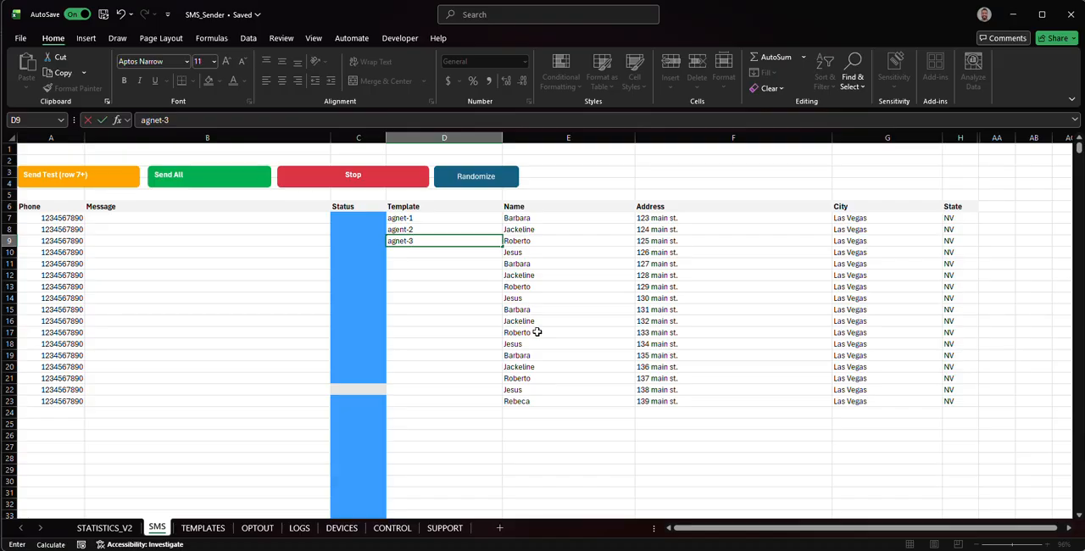
click(607, 300)
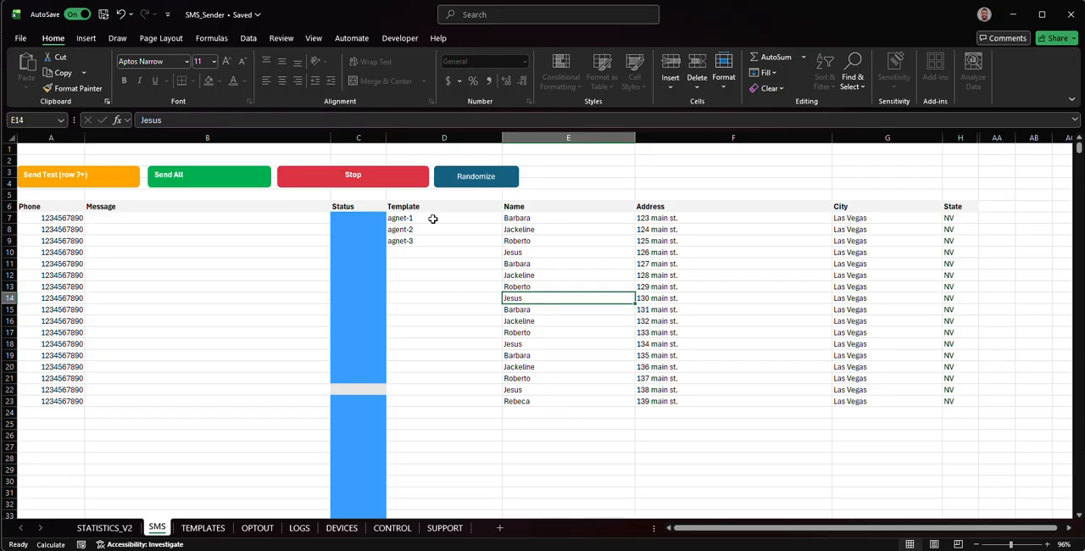
drag(434, 220, 428, 243)
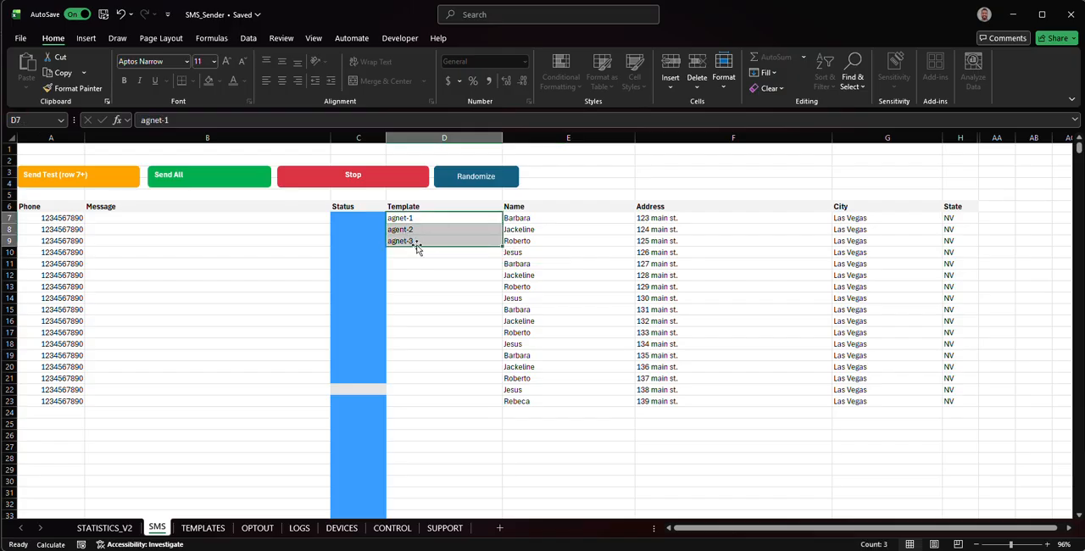
click(429, 241)
click(304, 239)
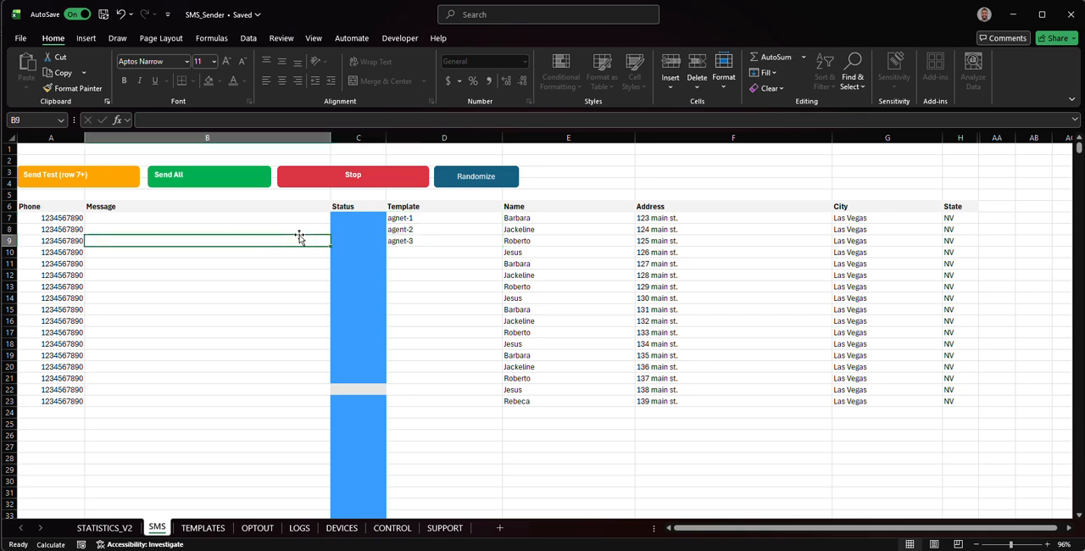
click(287, 230)
click(283, 218)
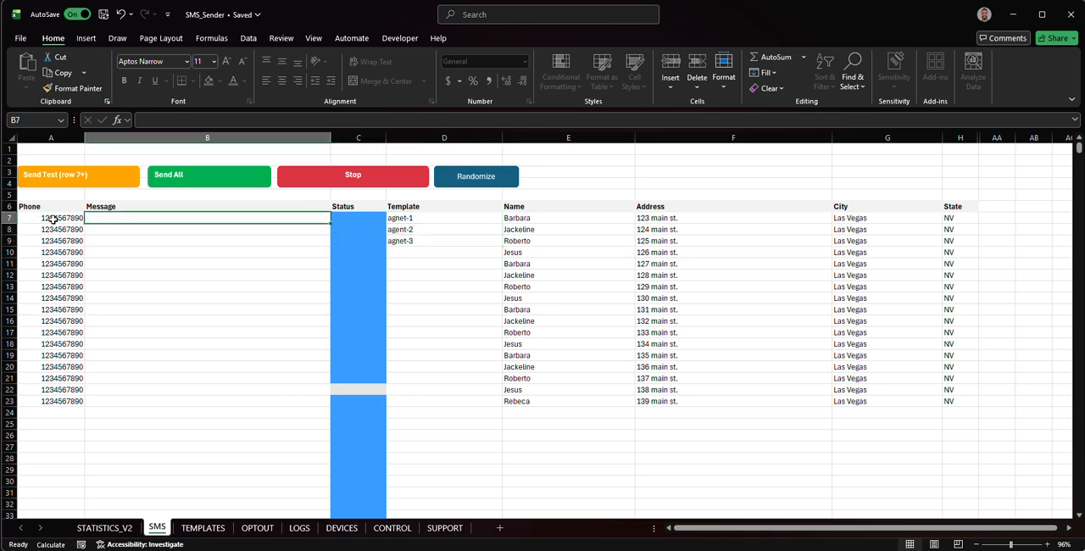
- Apply the templates to the blank messages from the CONTROL sheet, and return to the SMS sheet
click(395, 532)
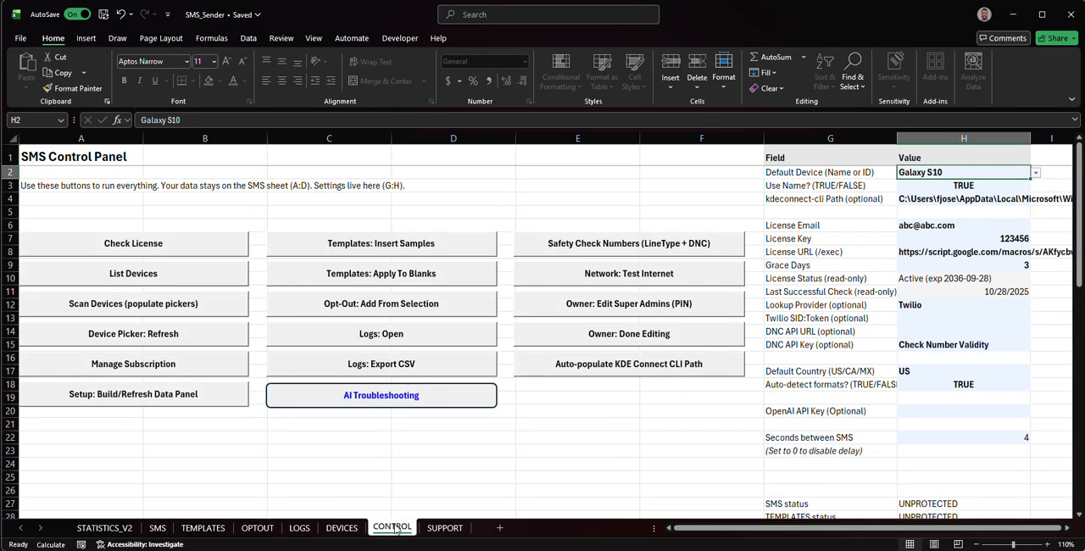
click(392, 274)
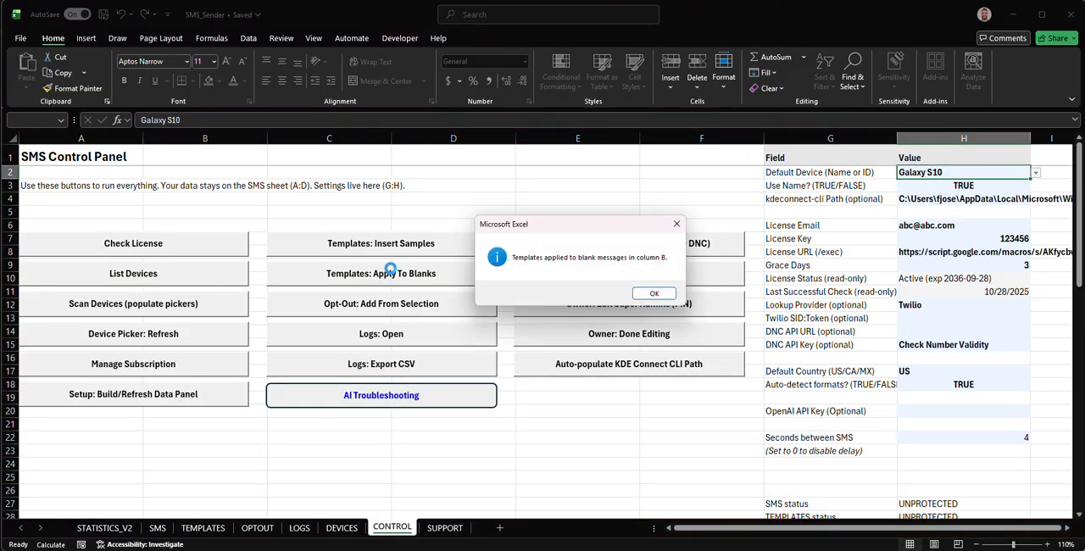
click(653, 293)
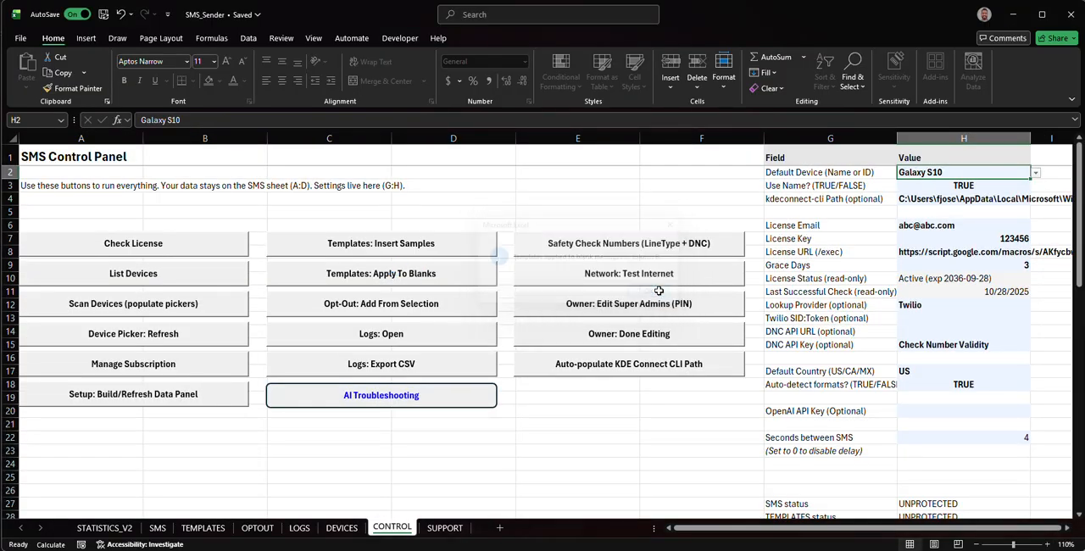
click(161, 528)
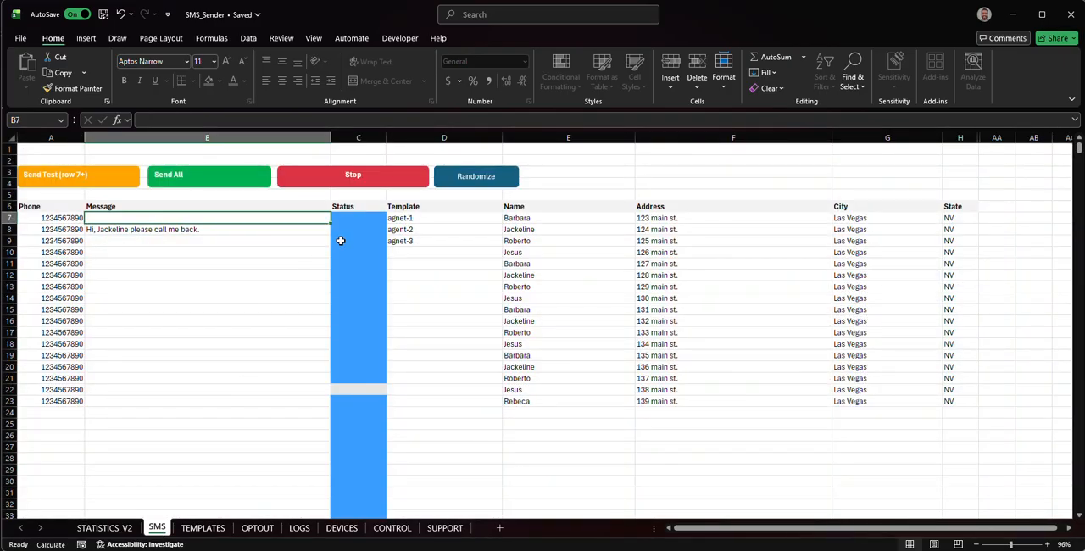
- Try to correct the misspelled template name in D7 by inserting the missing letter e
click(415, 218)
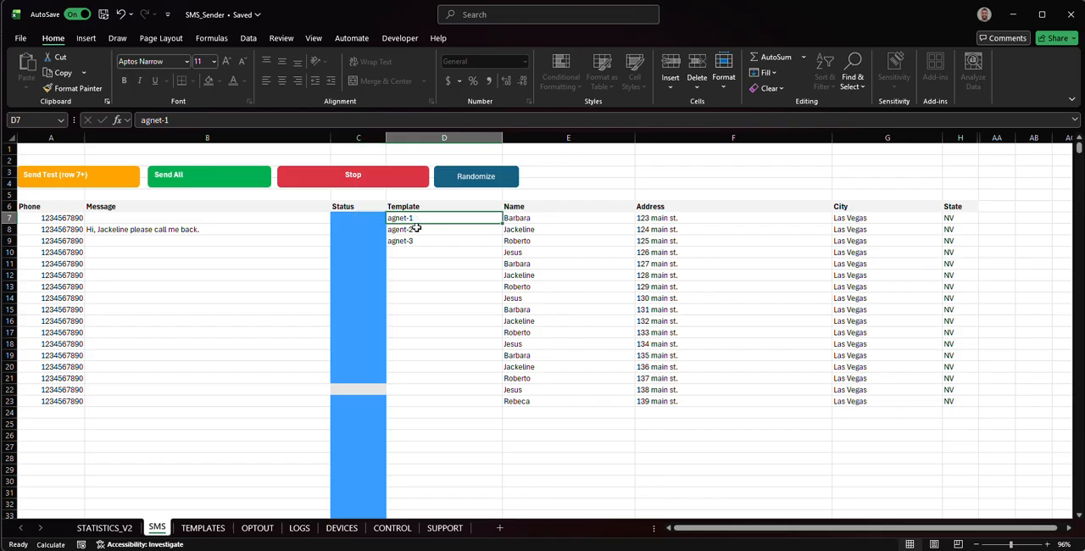
click(412, 242)
click(392, 219)
click(151, 120)
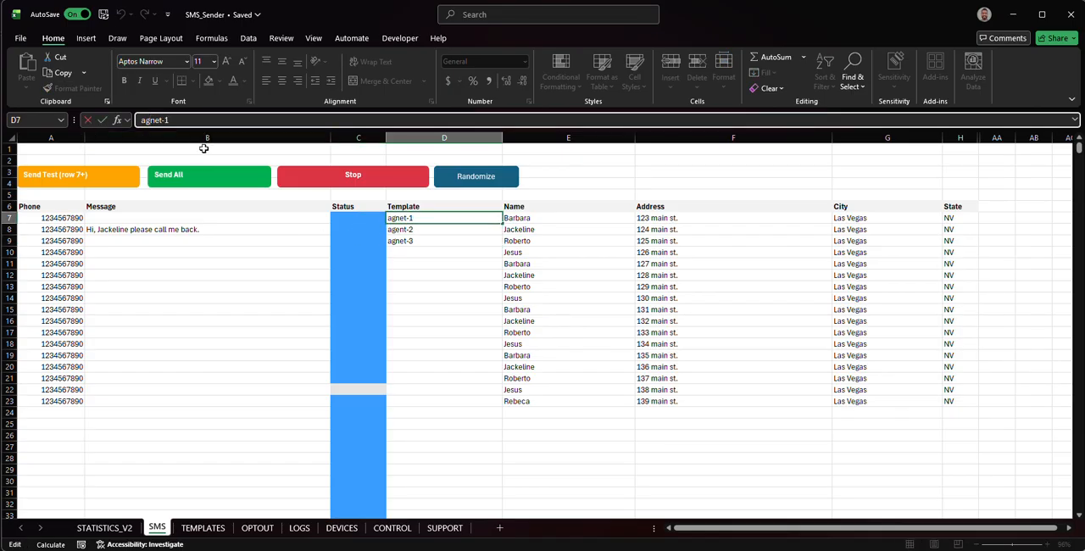
text(e)
key(Return)
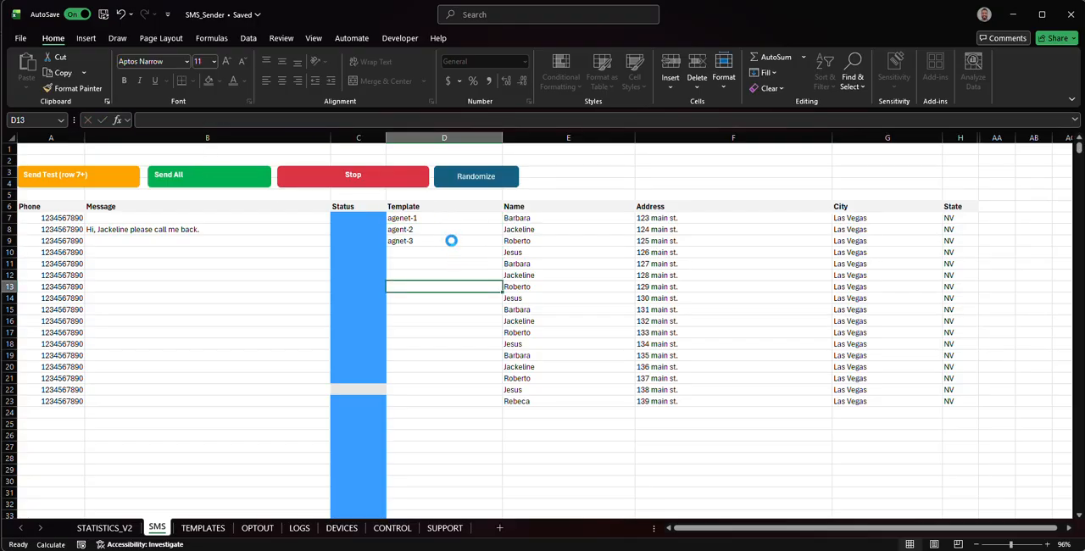
- Replace the whole template name in D7 with agent-1
click(451, 240)
click(433, 217)
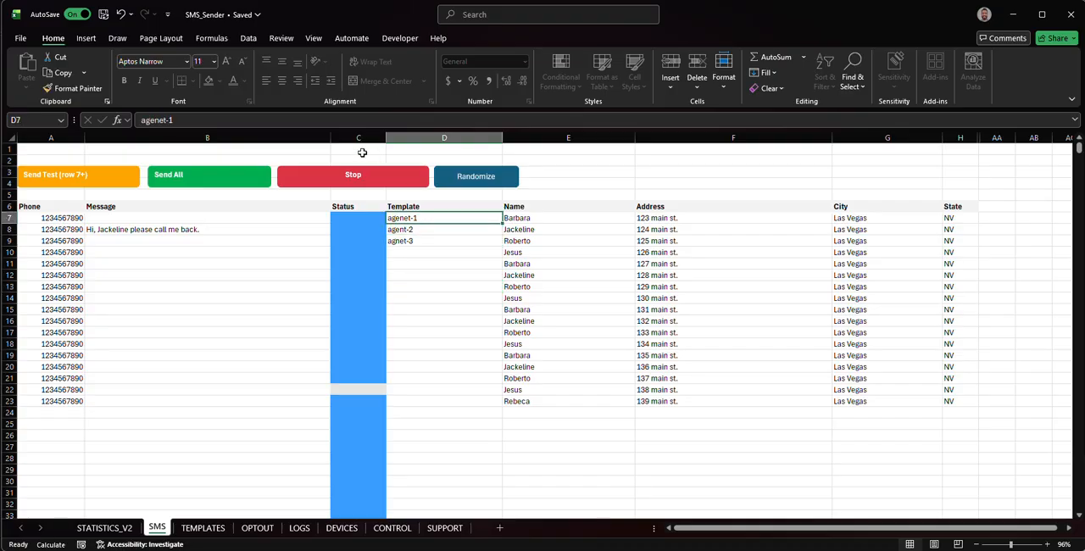
click(194, 123)
key(ctrl+a)
text(agen)
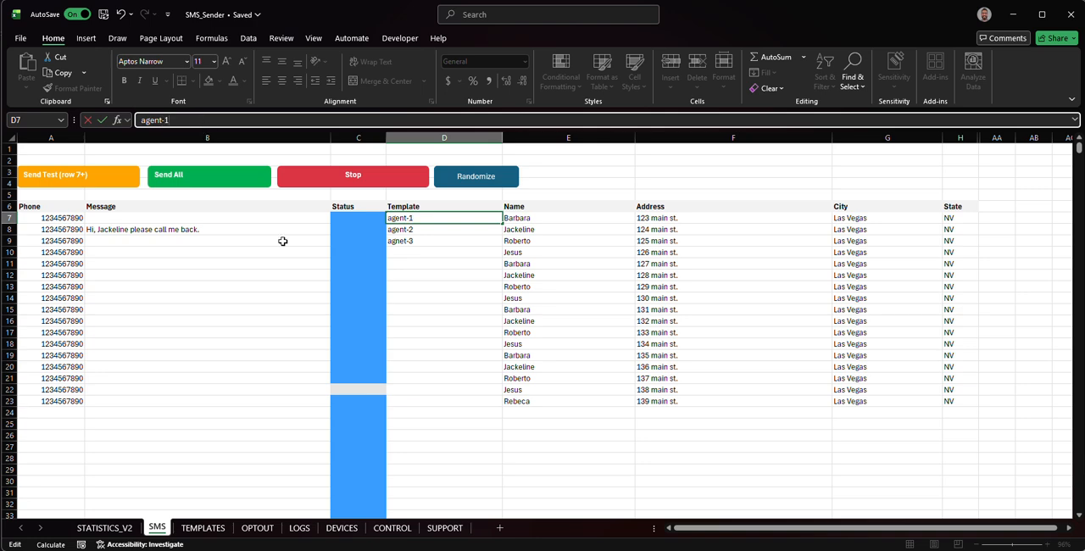
key(Return)
- Replace the misspelled template name in D9 with agent-3
click(419, 241)
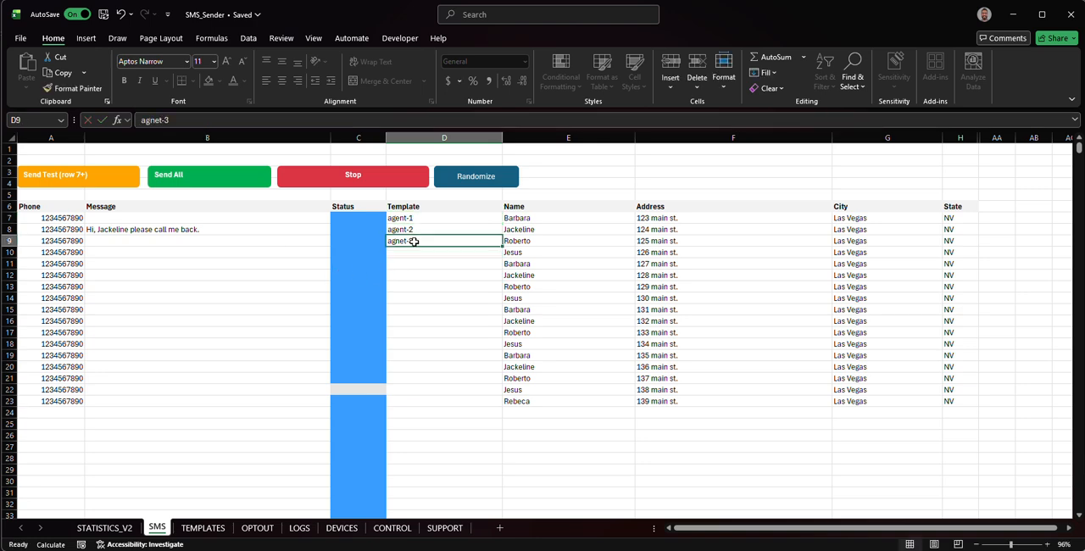
double_click(232, 118)
key(ctrl+a)
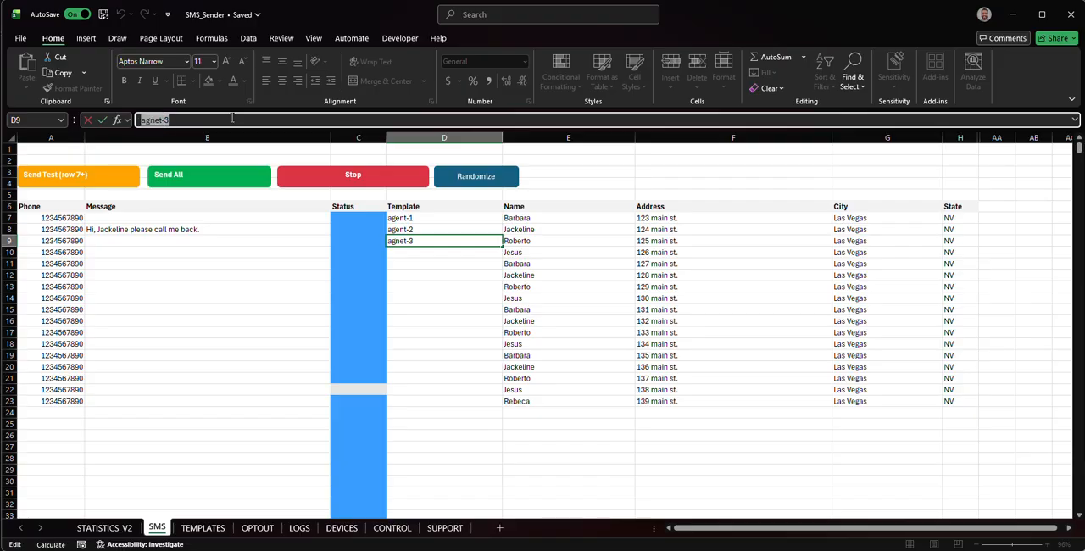
text(age)
key(Return)
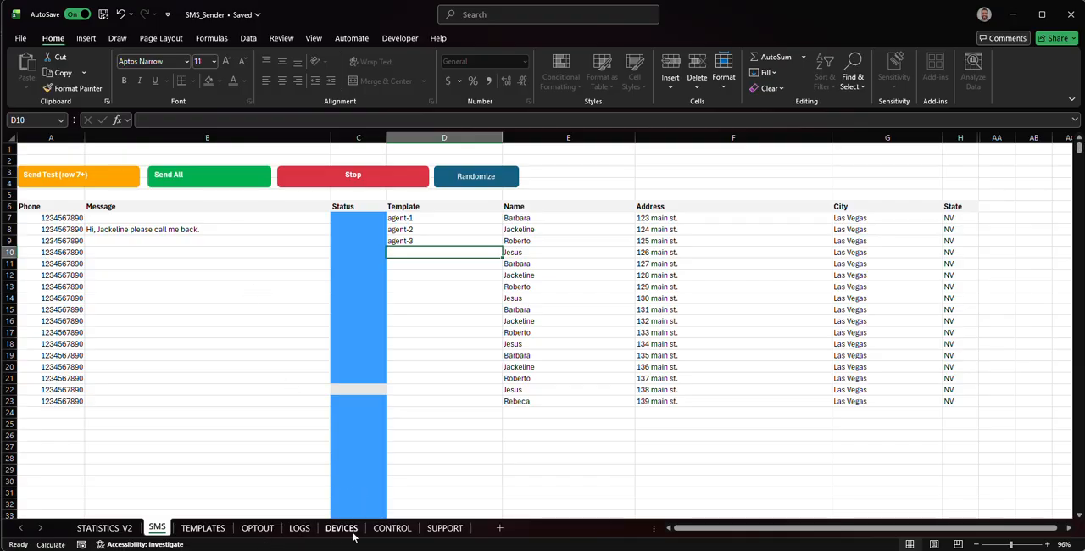
- Rerun applying templates to blanks from the CONTROL sheet with the corrected names, and review the Message column on the SMS sheet
click(392, 528)
click(312, 271)
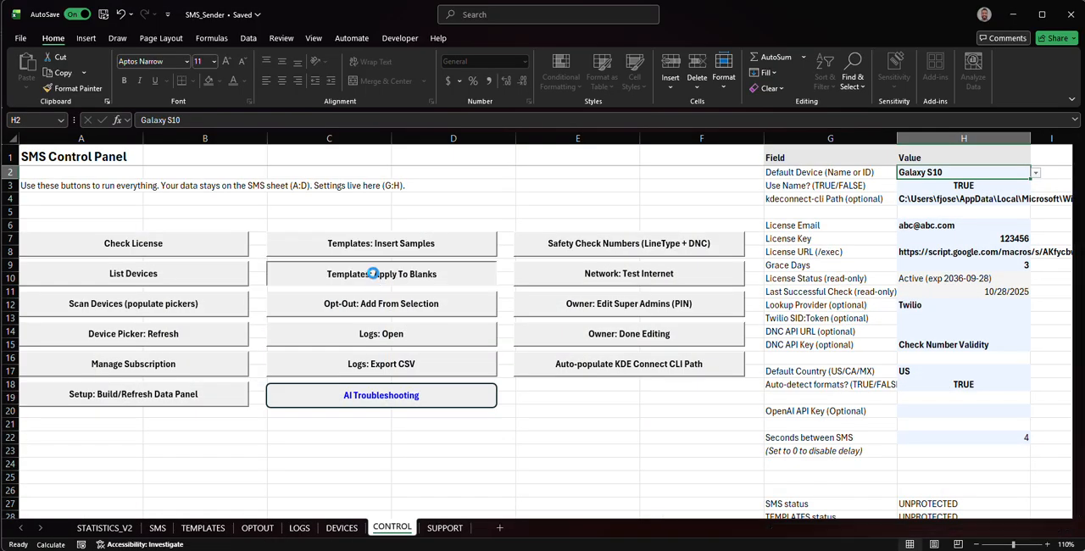
click(674, 295)
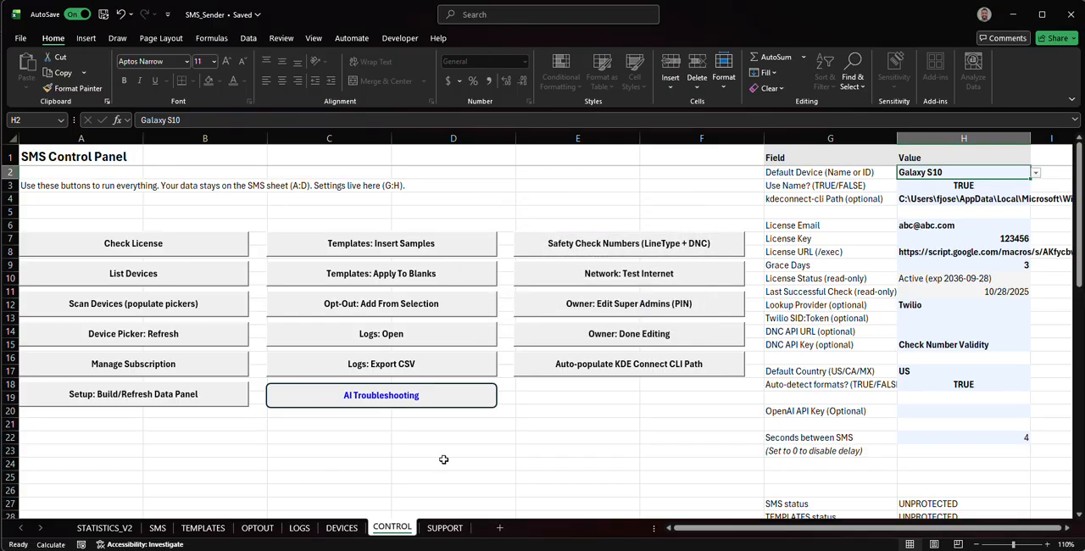
click(156, 527)
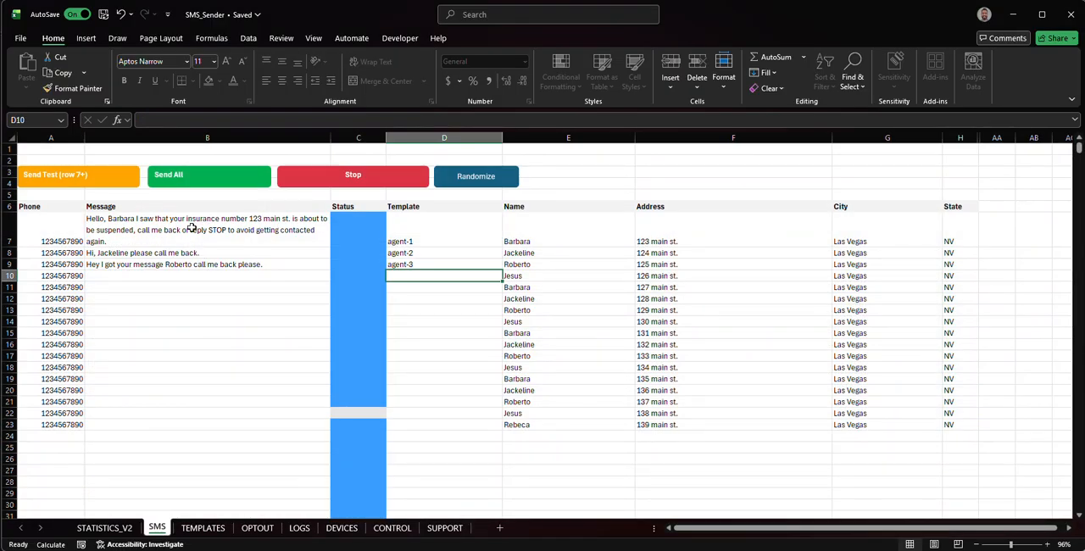
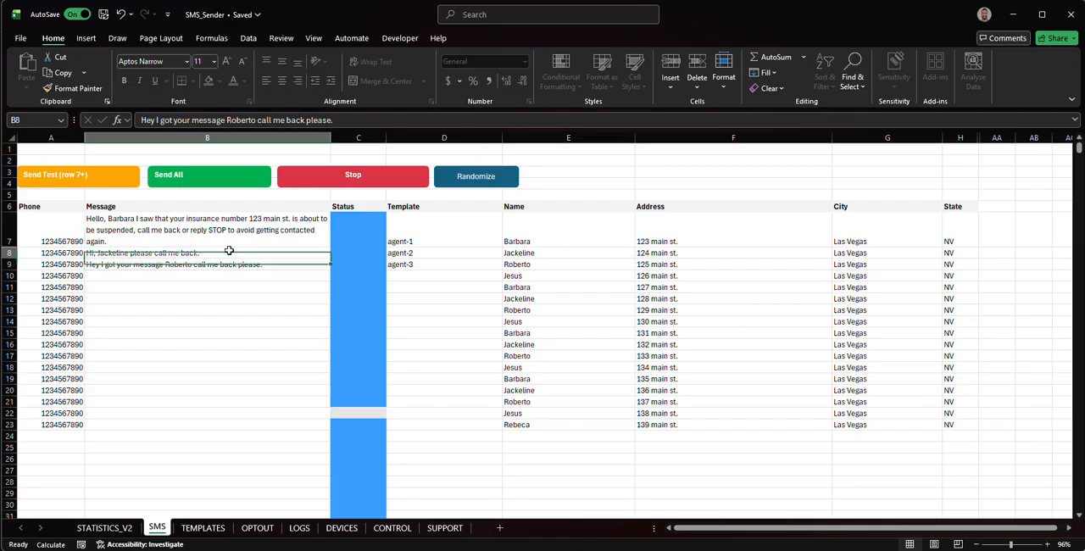
- Review the personalized message generated in B7 for the first recipient on the SMS sheet
click(227, 230)
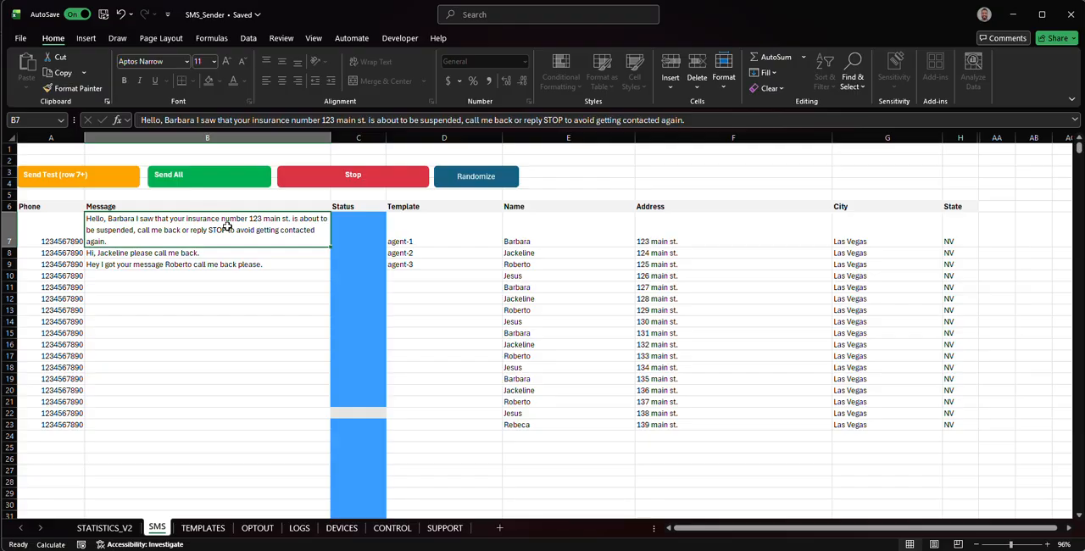
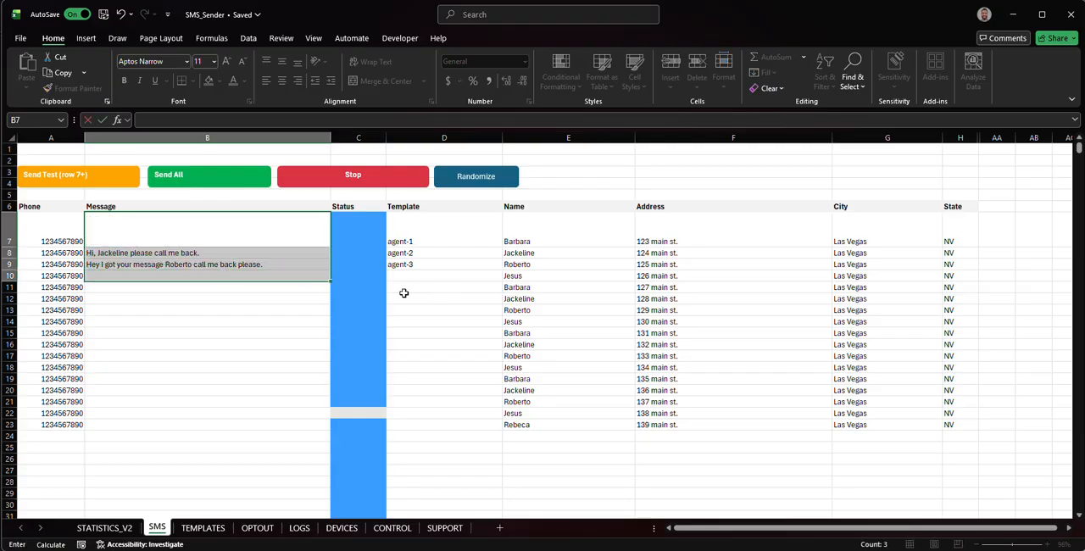
- Clear the contents of message cells B7:B10 on the SMS sheet
right_click(264, 271)
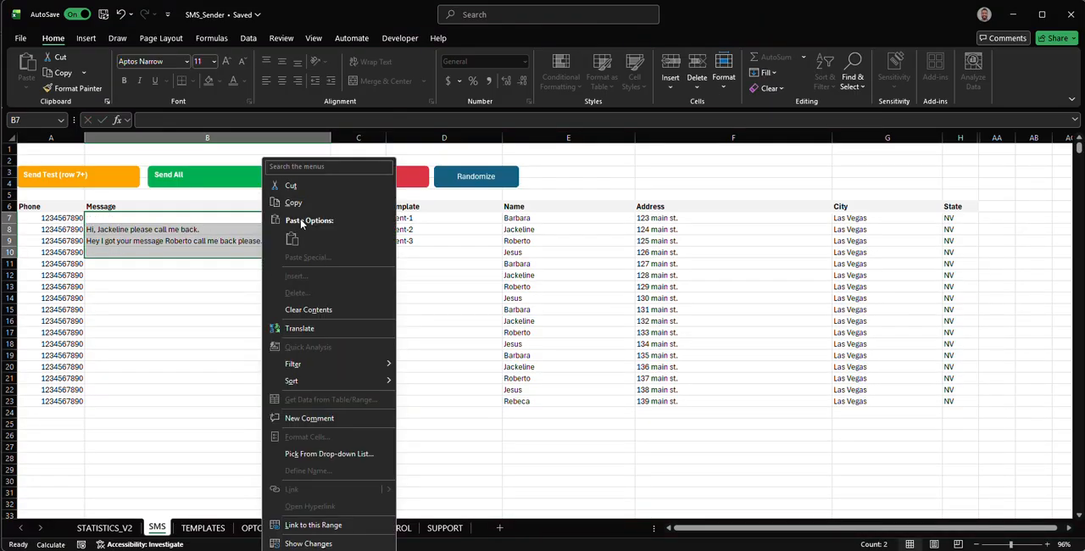
click(324, 309)
click(429, 264)
click(424, 219)
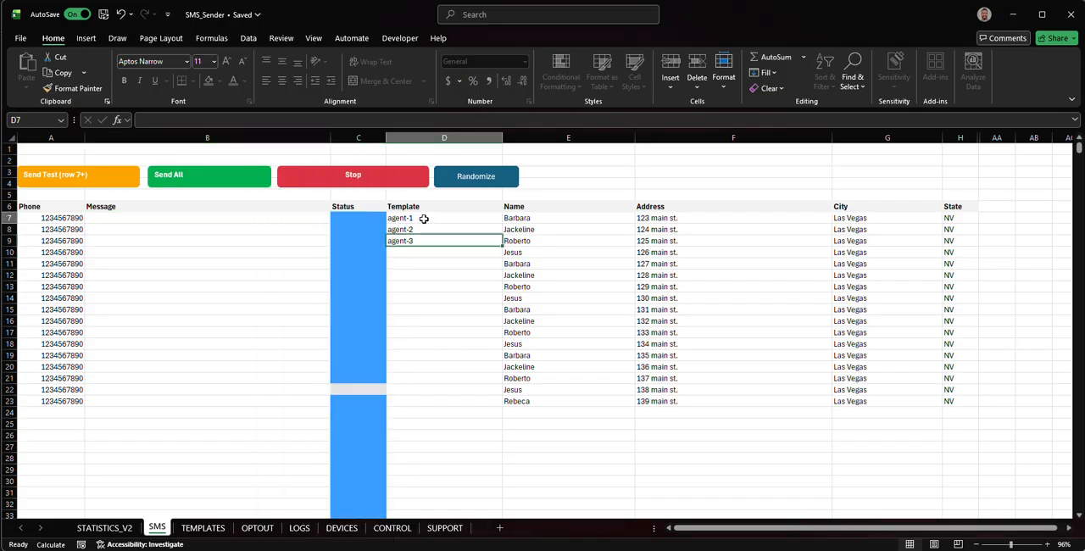
drag(424, 218, 423, 405)
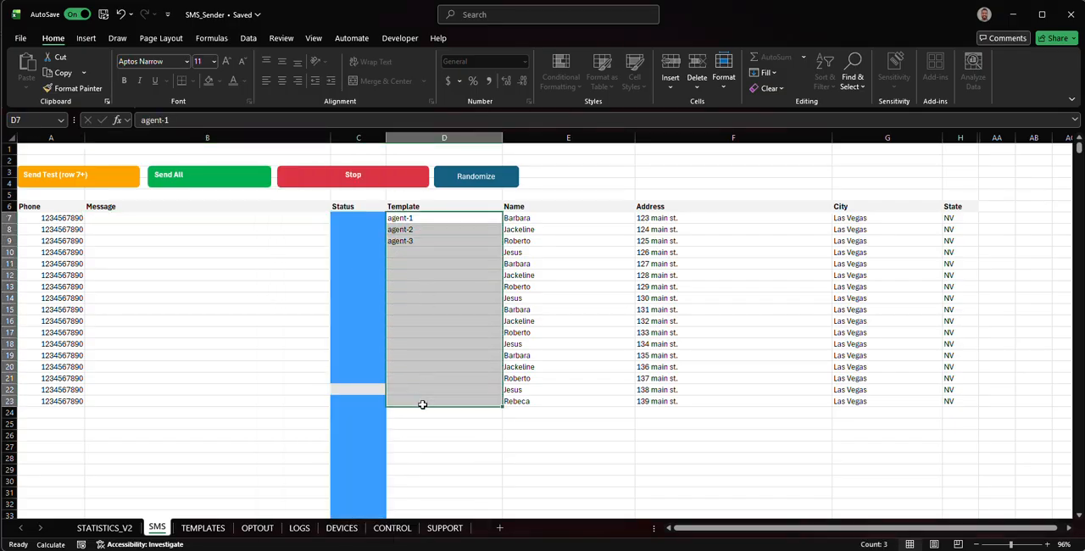
click(279, 312)
click(398, 253)
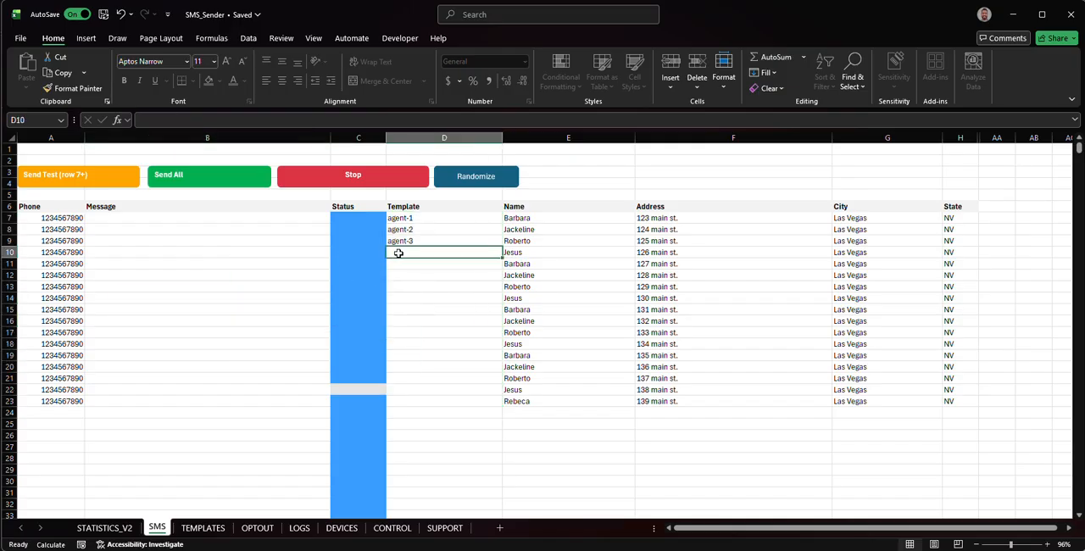
- Enter the filler text "dknsgjkfdsjbgnkdsnbgkjdfnbjkdfnjbgnkd" as a manual message in B10
click(302, 254)
text(dk)
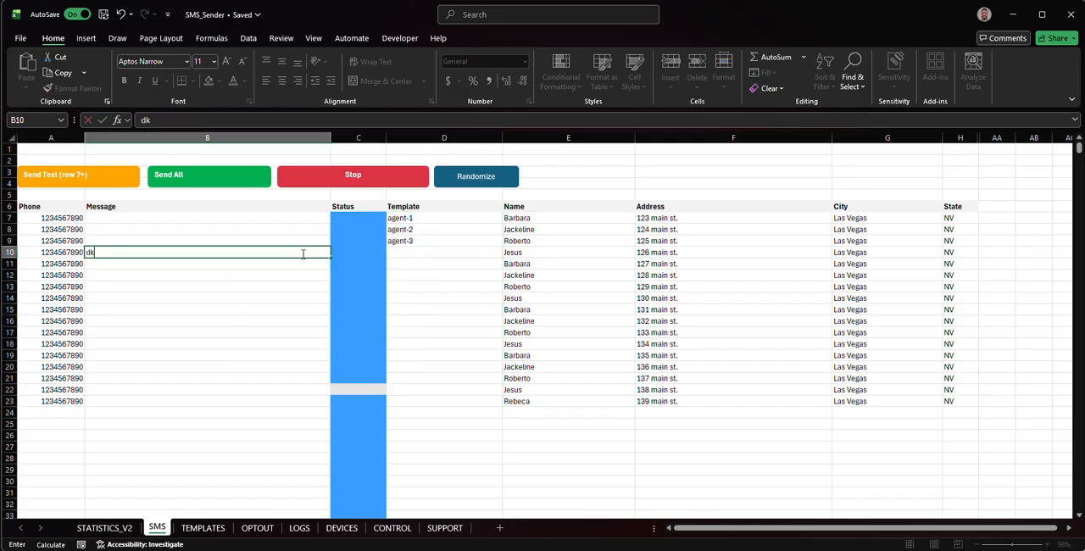
text(nsgjkfdsjbgnkdsnbgkjdfnbjkdfnjbgnk)
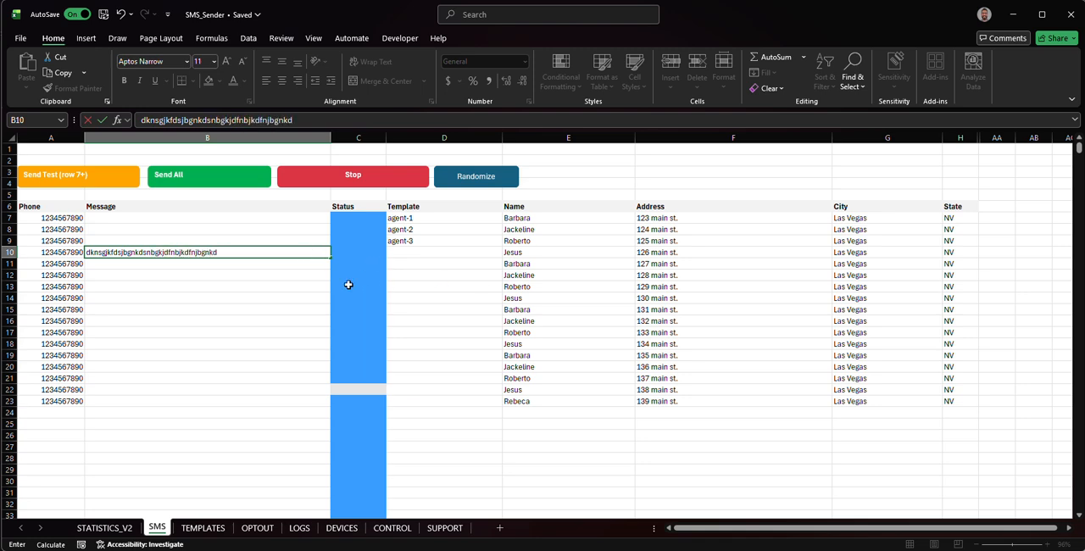
text(d)
click(212, 331)
click(219, 264)
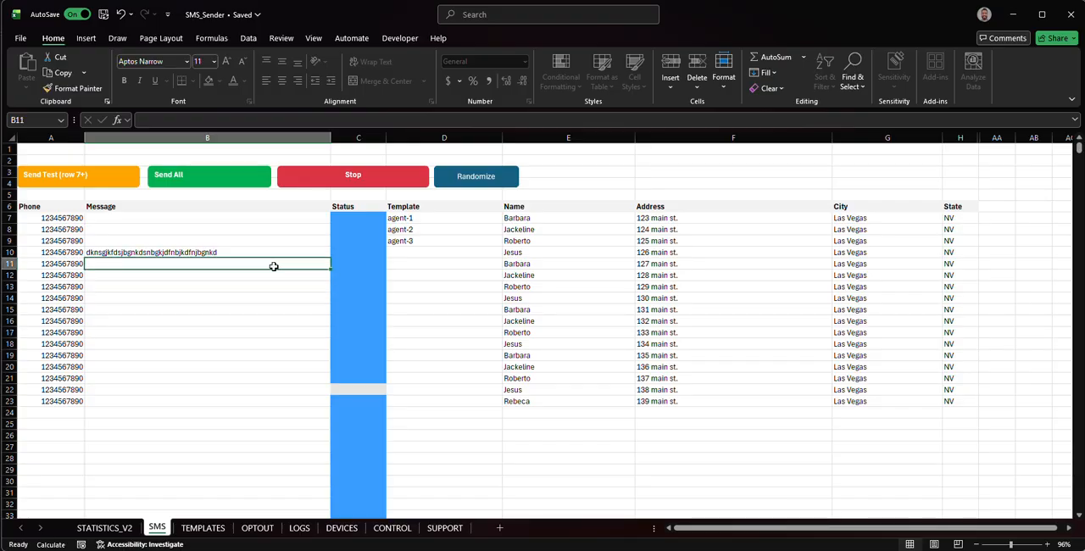
- Delete the filler message from B10
click(424, 264)
click(279, 264)
click(239, 252)
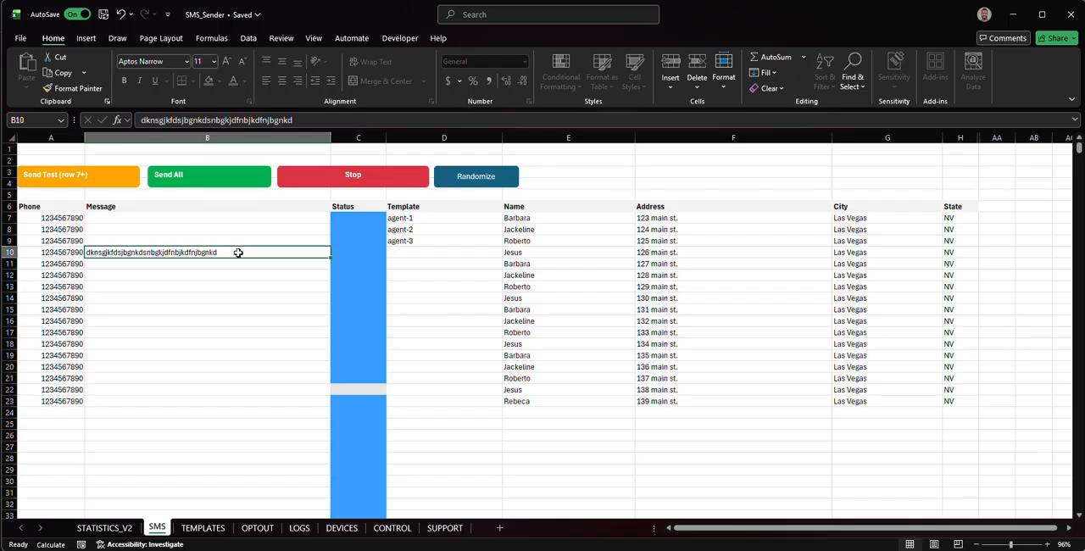
key(Delete)
click(480, 285)
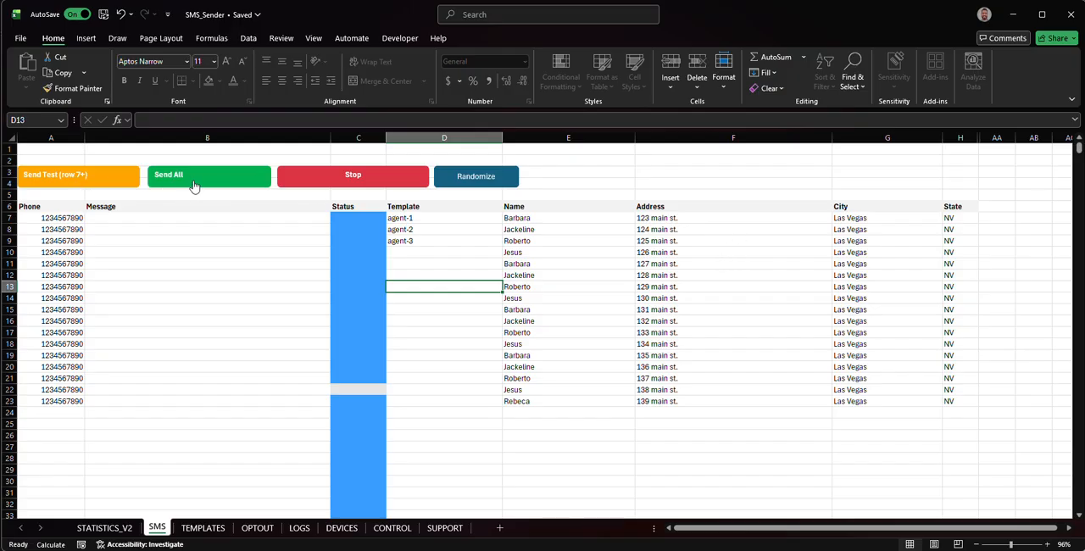
click(190, 220)
drag(190, 220, 182, 402)
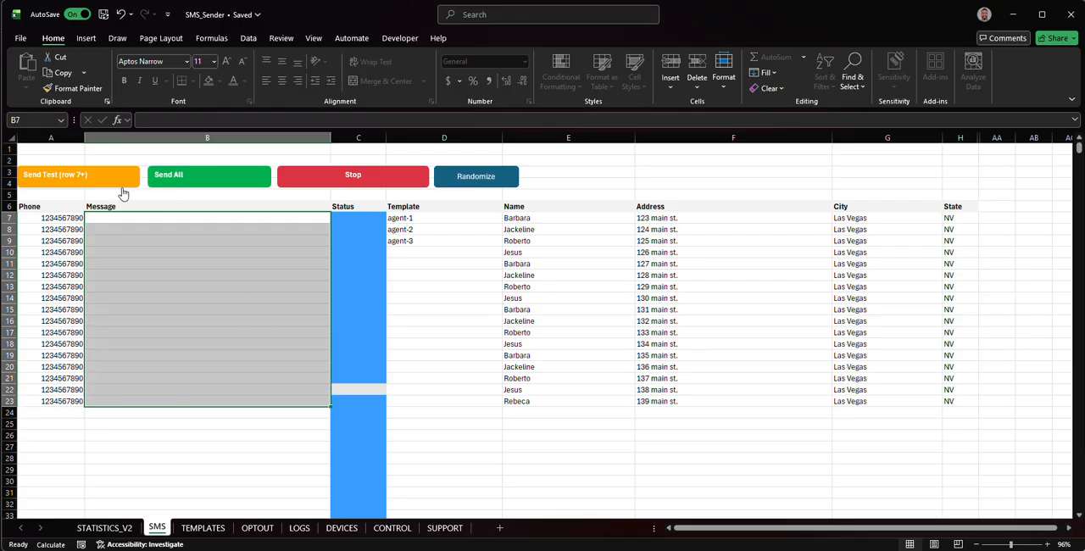
click(70, 178)
drag(42, 219, 964, 219)
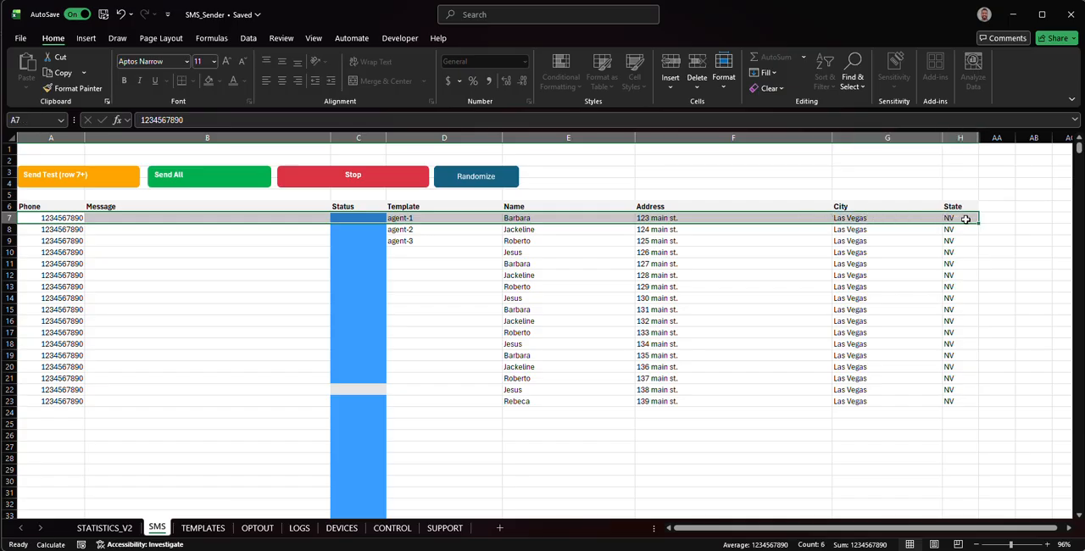
click(73, 186)
click(436, 251)
click(434, 241)
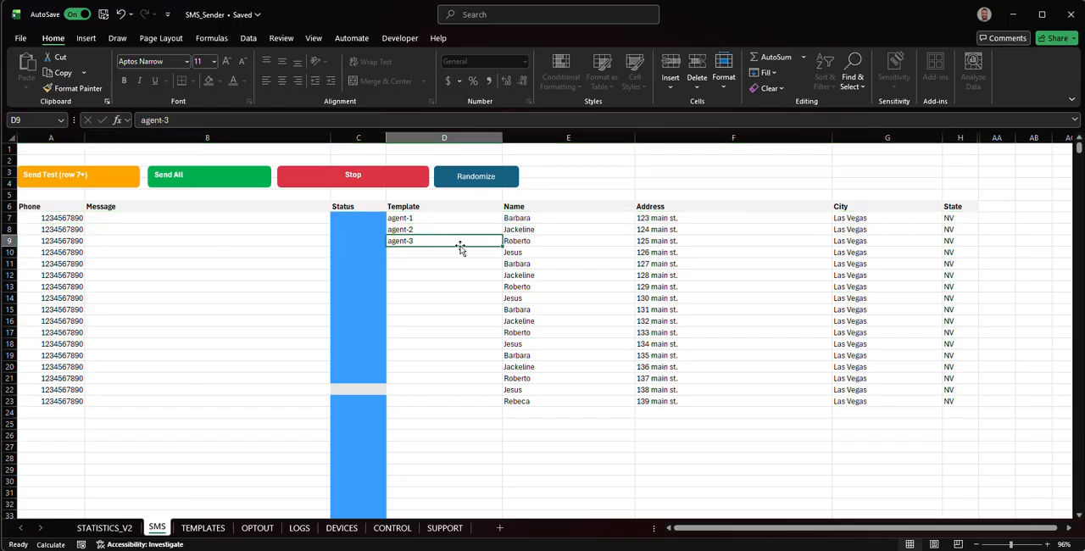
click(456, 252)
click(448, 264)
click(446, 279)
click(443, 307)
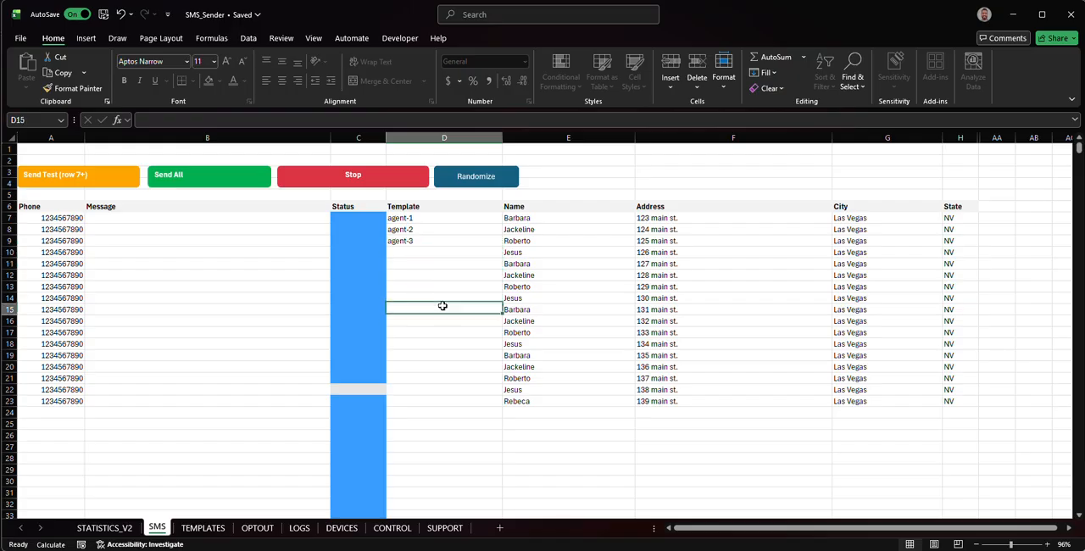
click(439, 352)
click(439, 388)
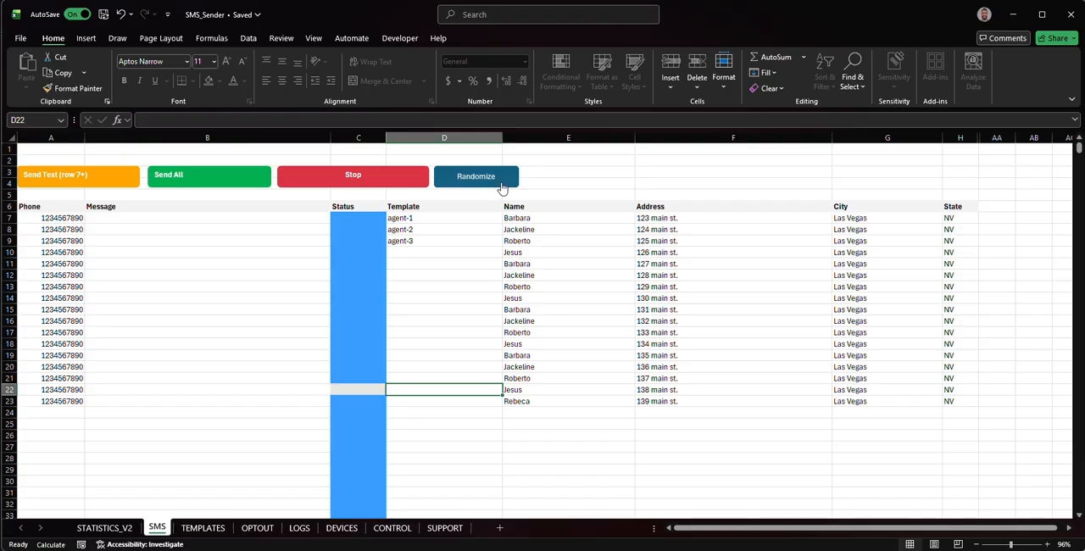
- Clear the template names agent-1 to agent-3 from D7:D9 in the Template column
drag(427, 219, 412, 404)
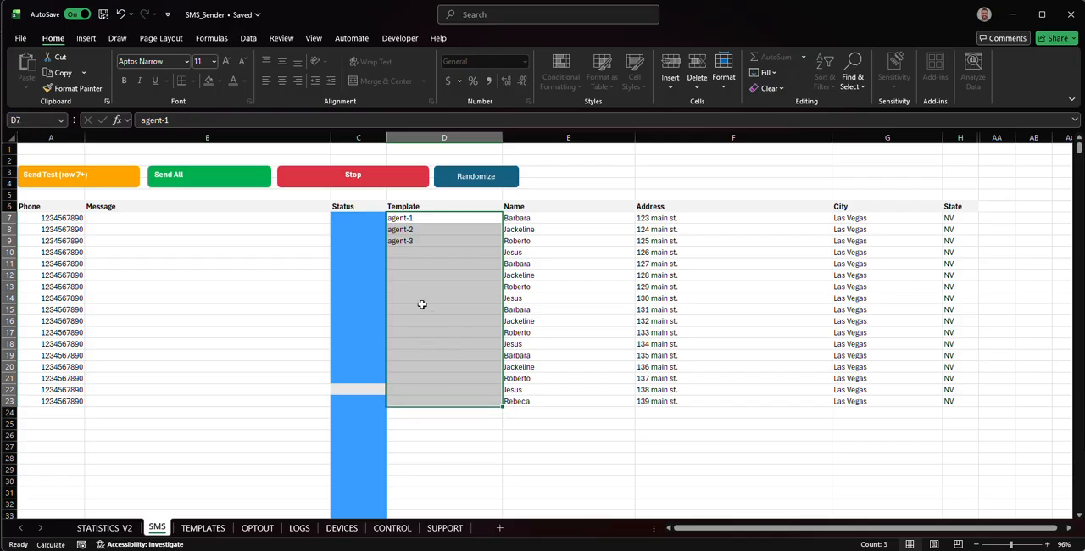
click(419, 231)
drag(417, 220, 419, 241)
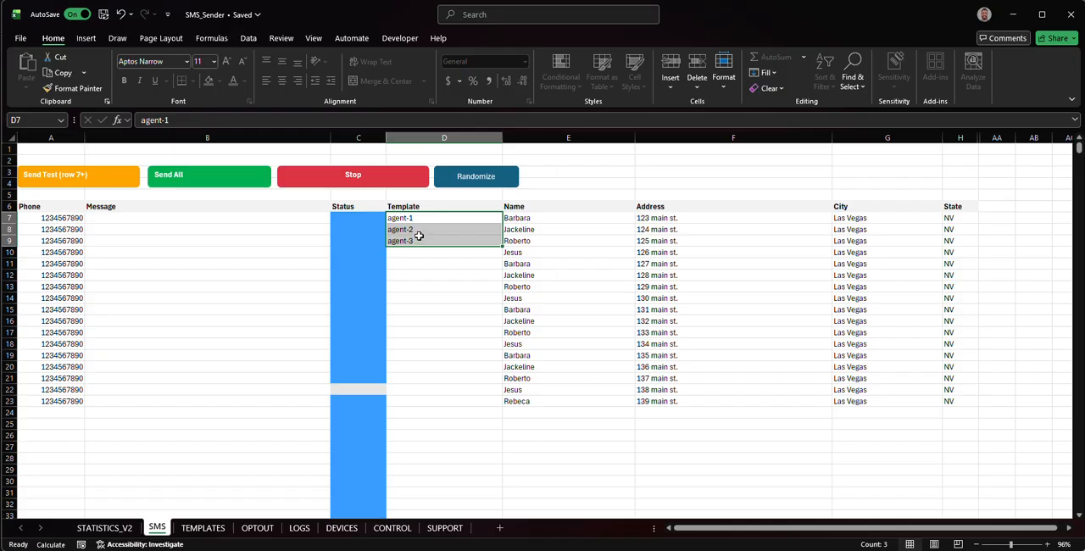
right_click(419, 240)
click(484, 310)
click(429, 281)
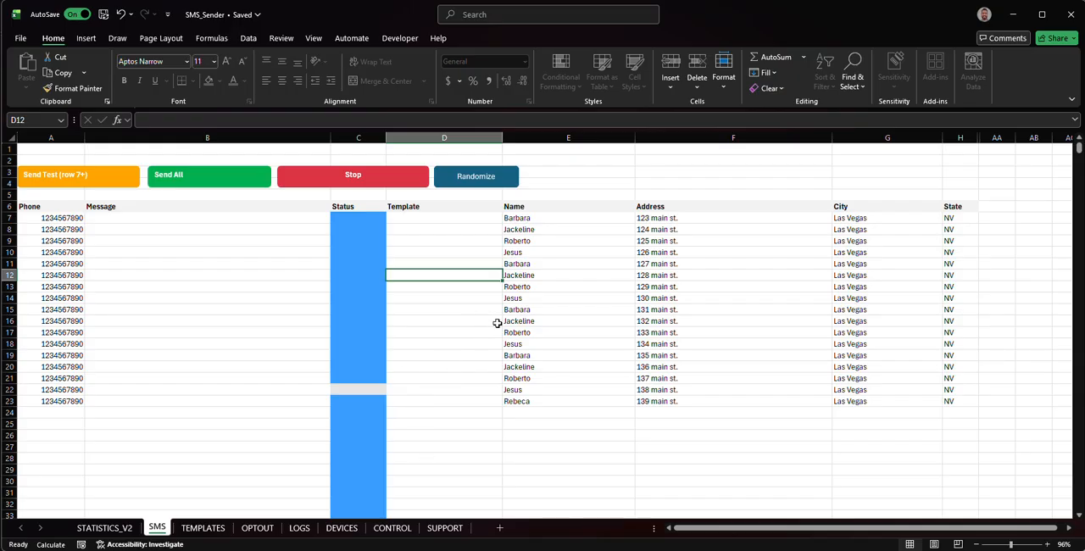
- Start Randomize and move its template-picking dialog away from the Template column
click(481, 180)
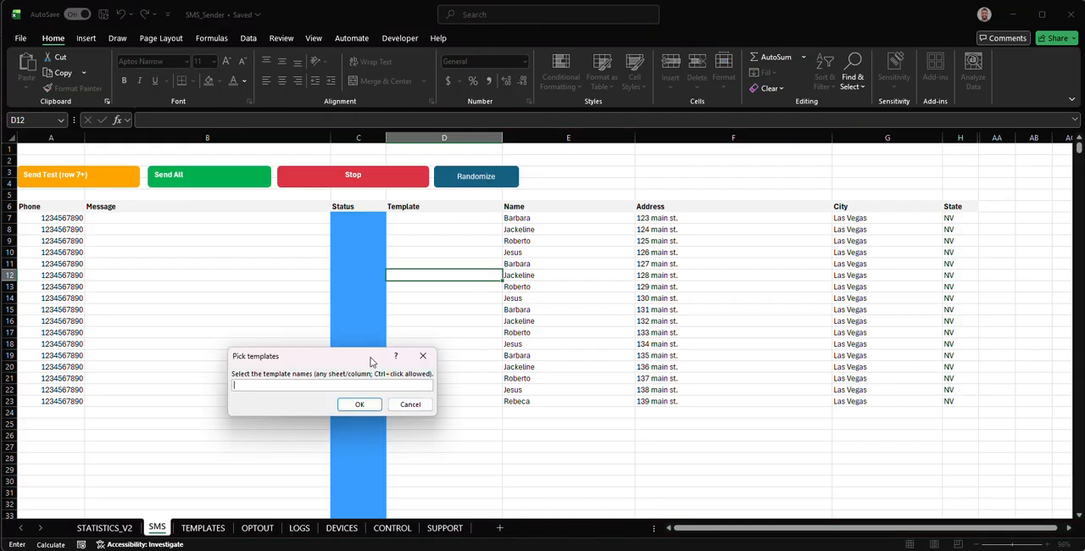
drag(372, 361, 671, 178)
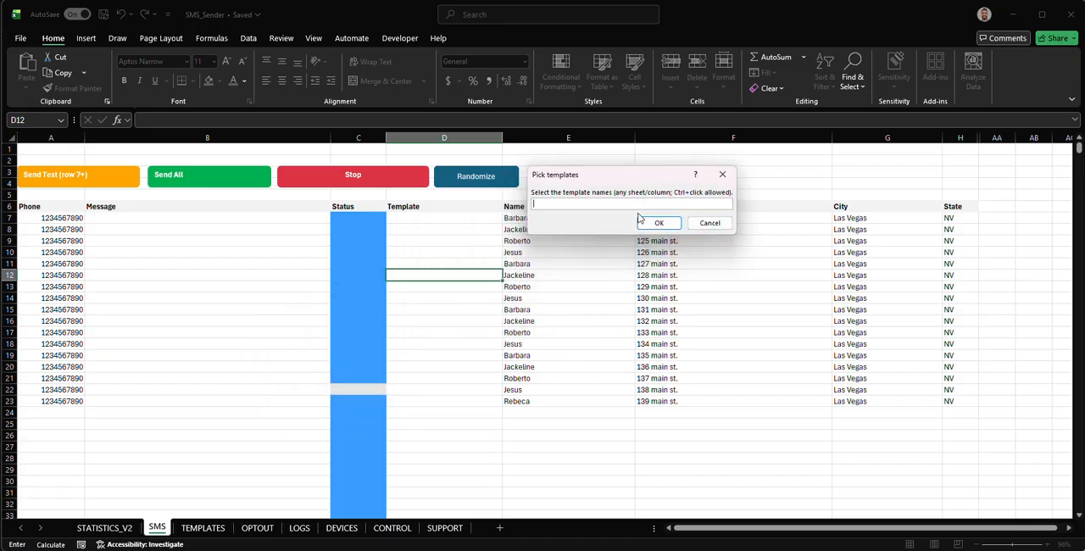
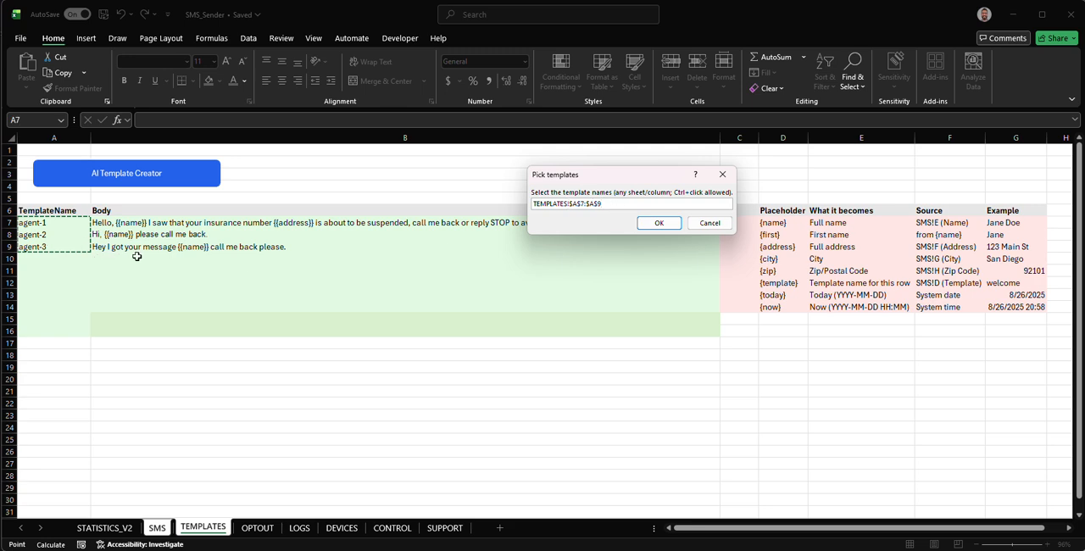
- Pick the template names agent-1 to agent-3 in A7:A9 of the TEMPLATES sheet as the templates for Randomize
click(36, 236)
click(49, 224)
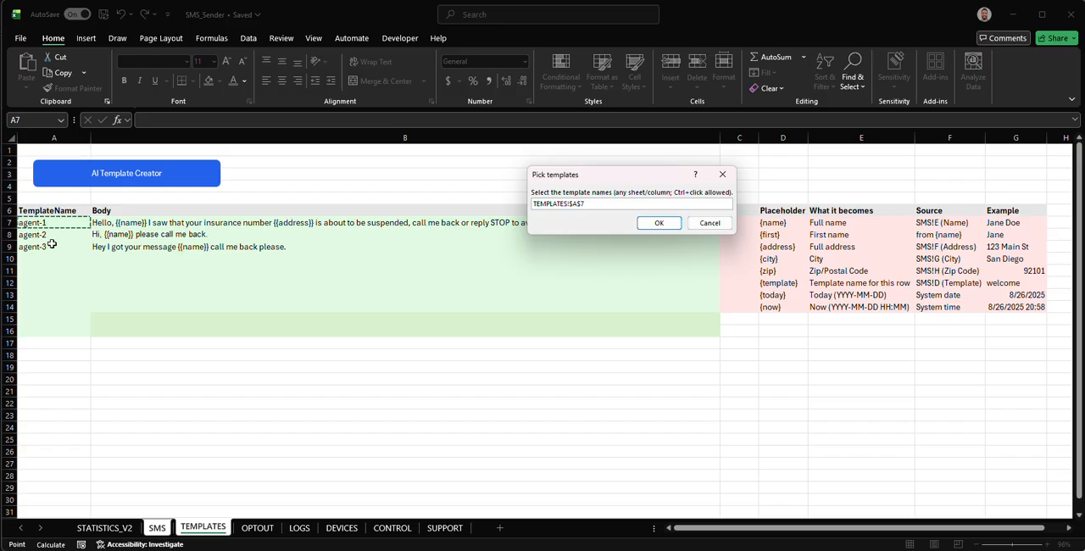
ctrl+click(56, 246)
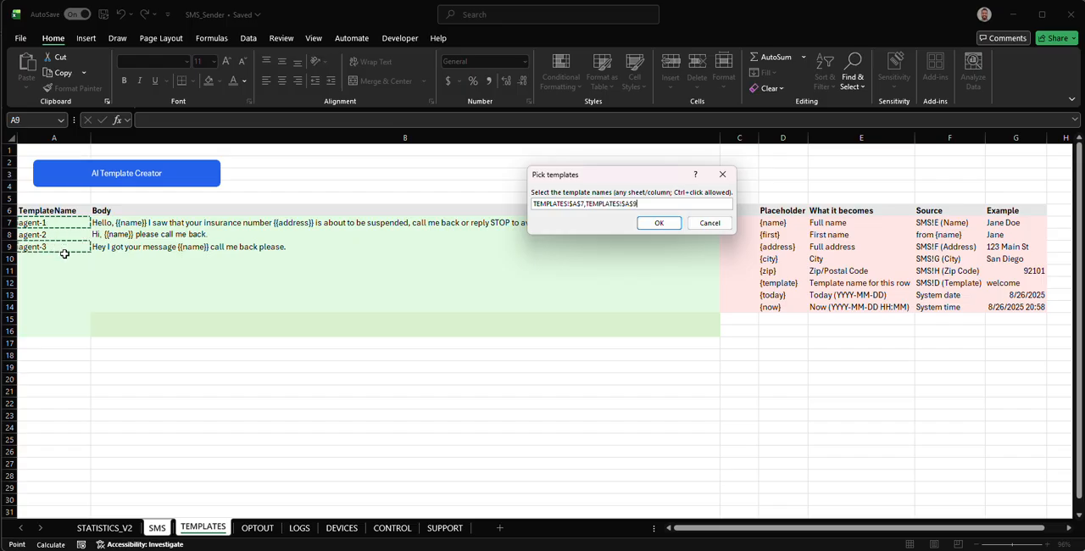
drag(72, 228, 67, 246)
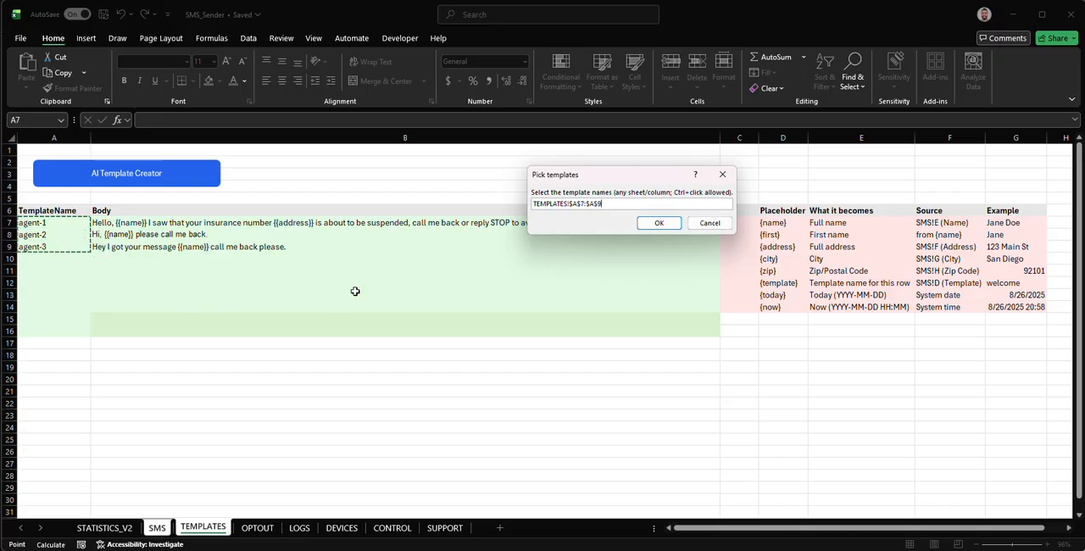
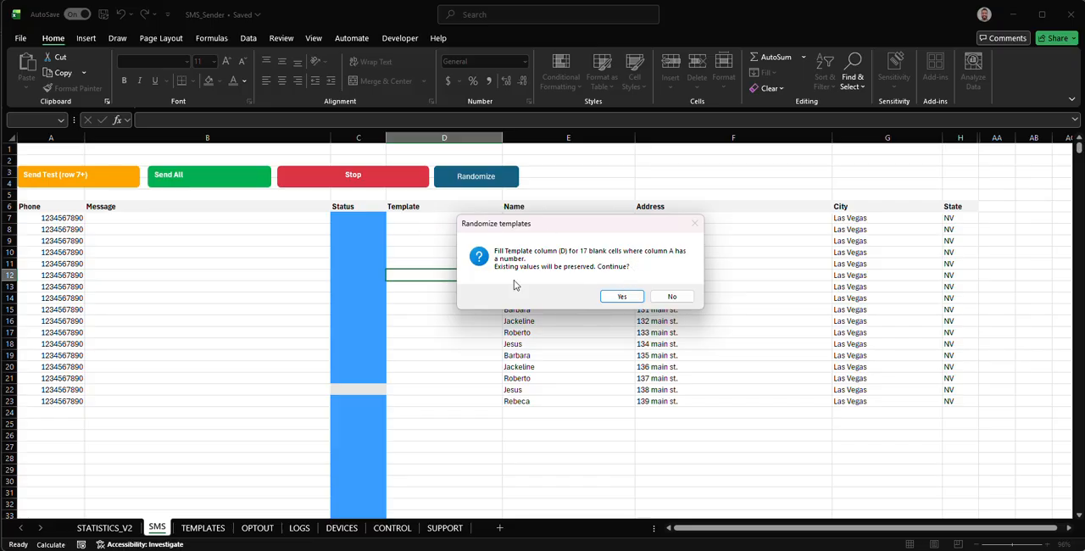
- Confirm filling the blank Template cells in column D of the SMS sheet with the randomized templates
click(619, 295)
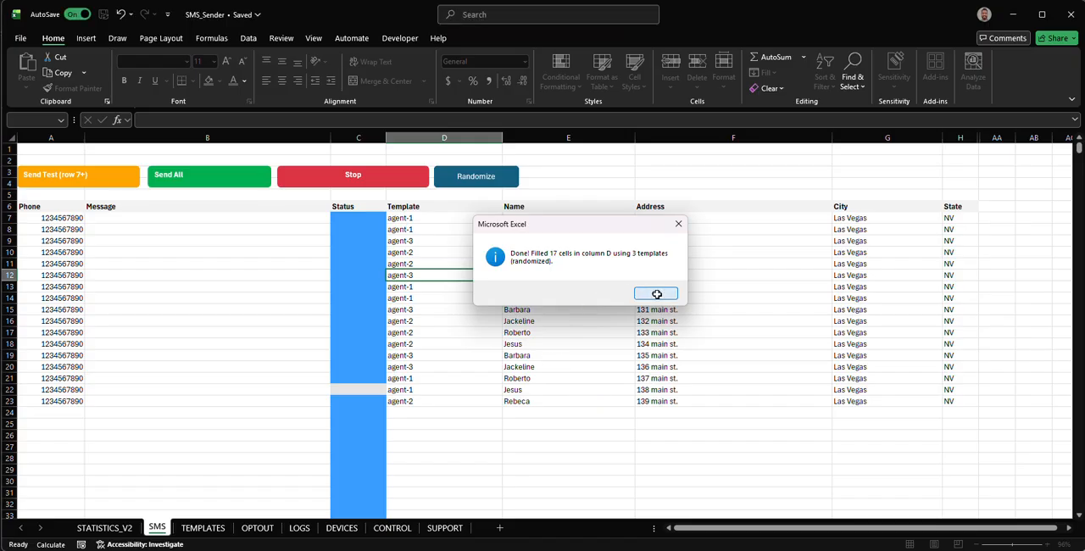
click(656, 294)
- Review the templates randomly assigned to the recipients in D7:D23 of the SMS sheet
drag(430, 217, 420, 401)
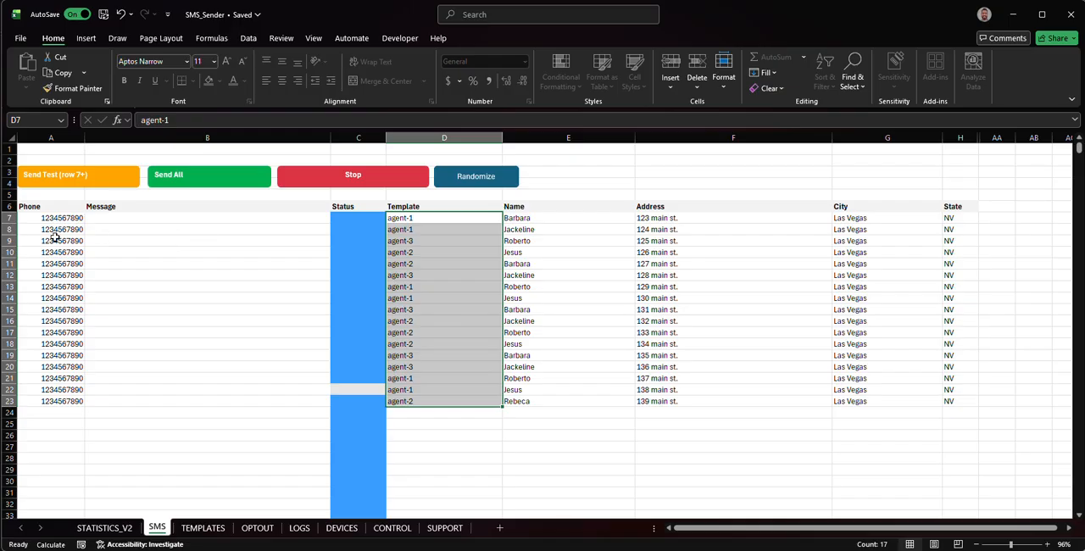
click(416, 218)
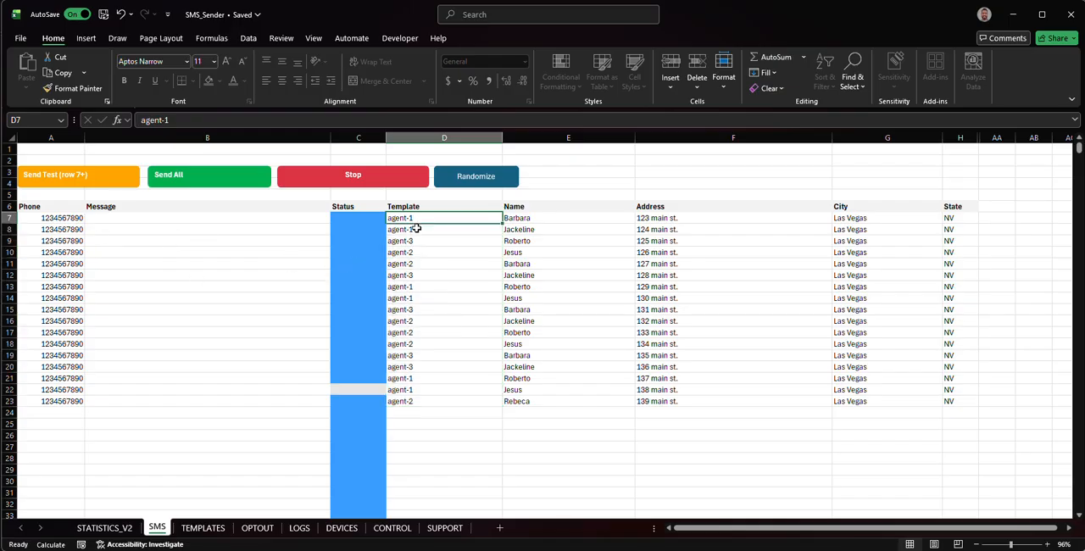
click(416, 229)
click(416, 240)
click(416, 251)
click(416, 264)
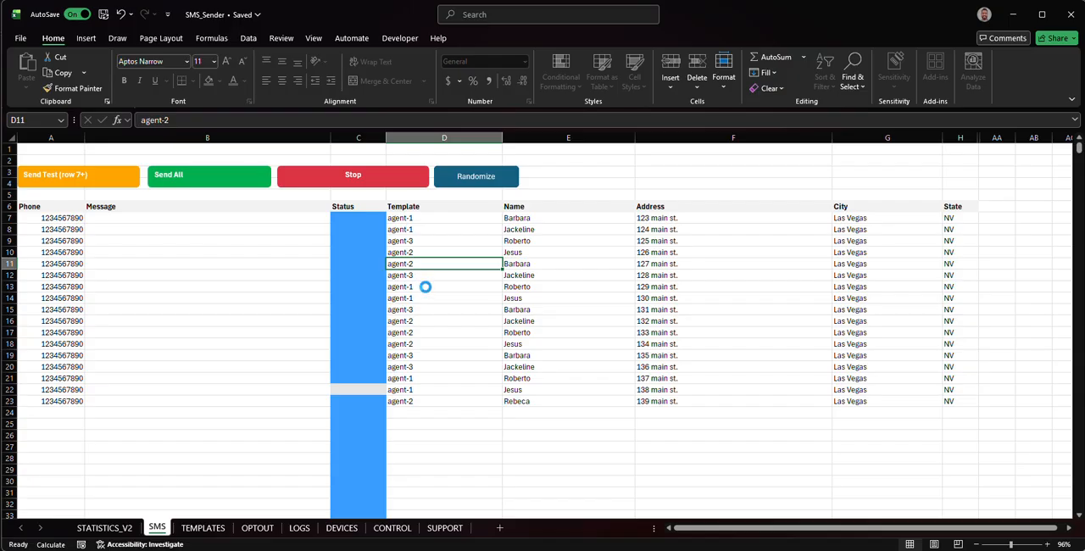
key(Down)
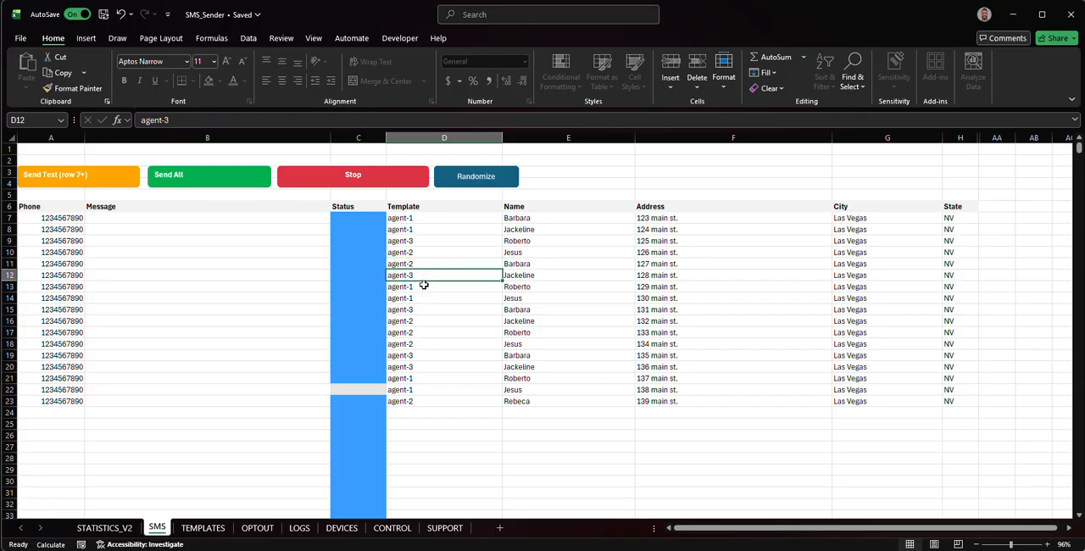
click(424, 286)
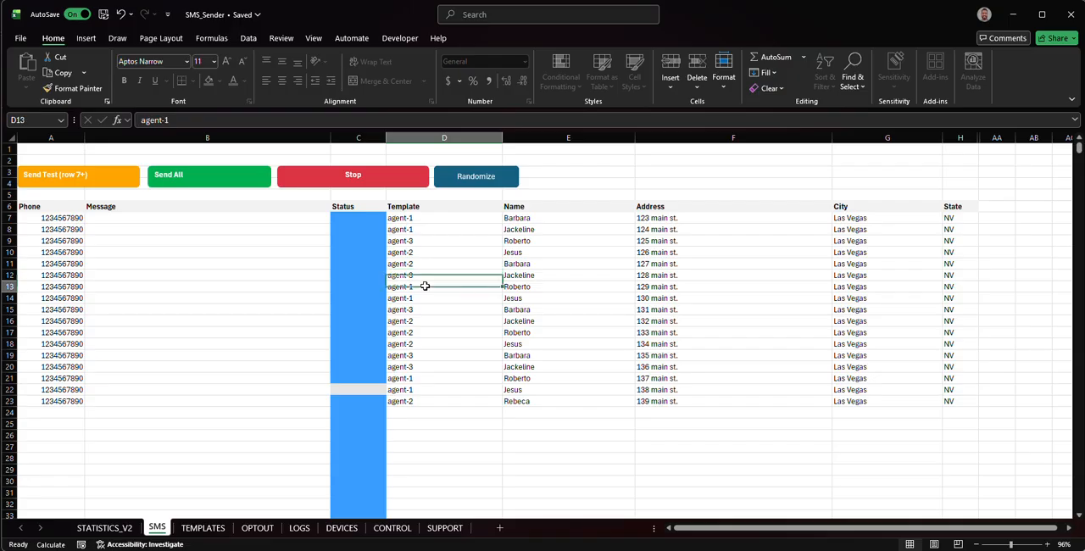
click(459, 400)
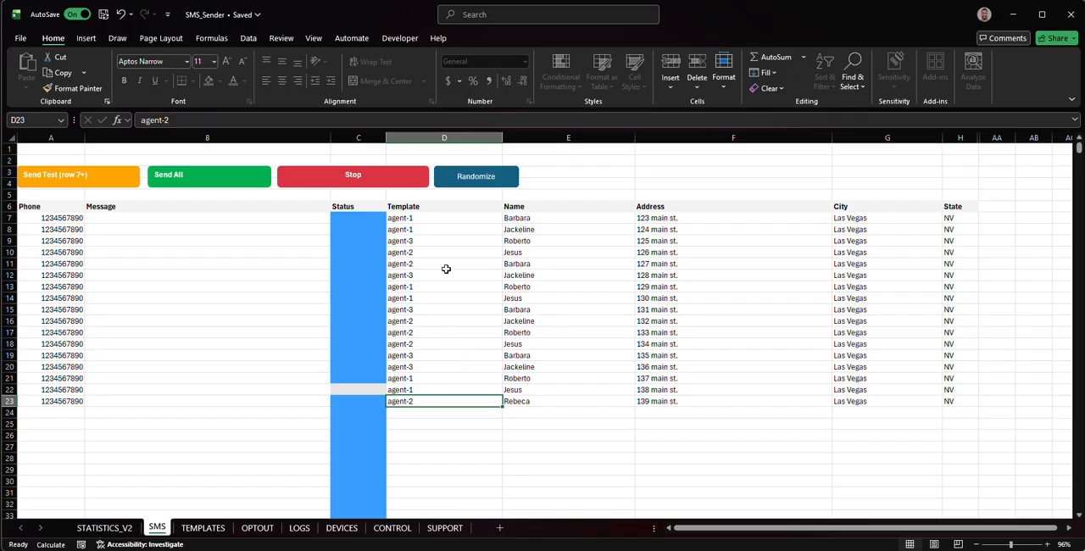
- Set the Seconds between SMS value on the CONTROL sheet to 120
click(391, 528)
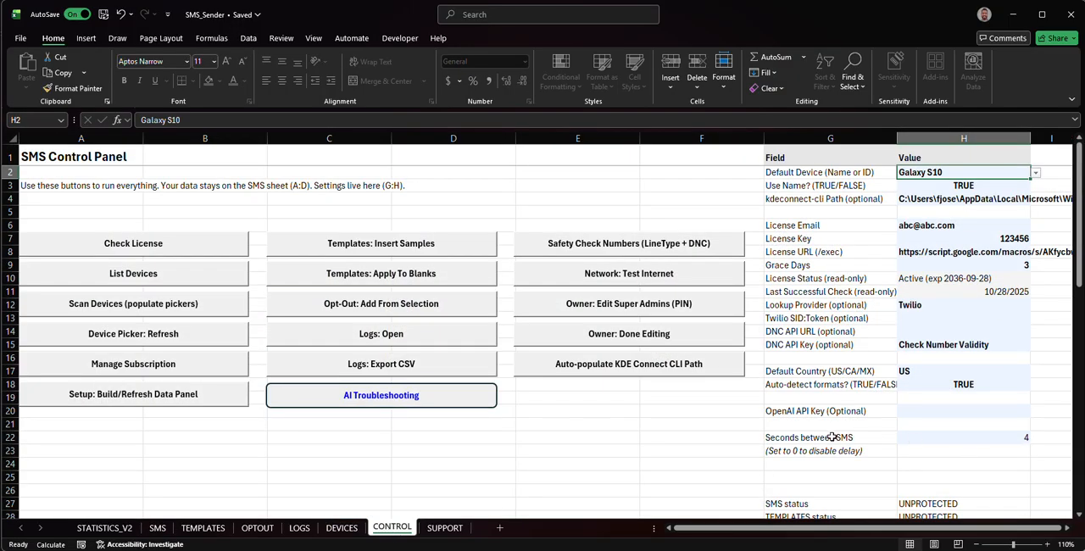
click(790, 437)
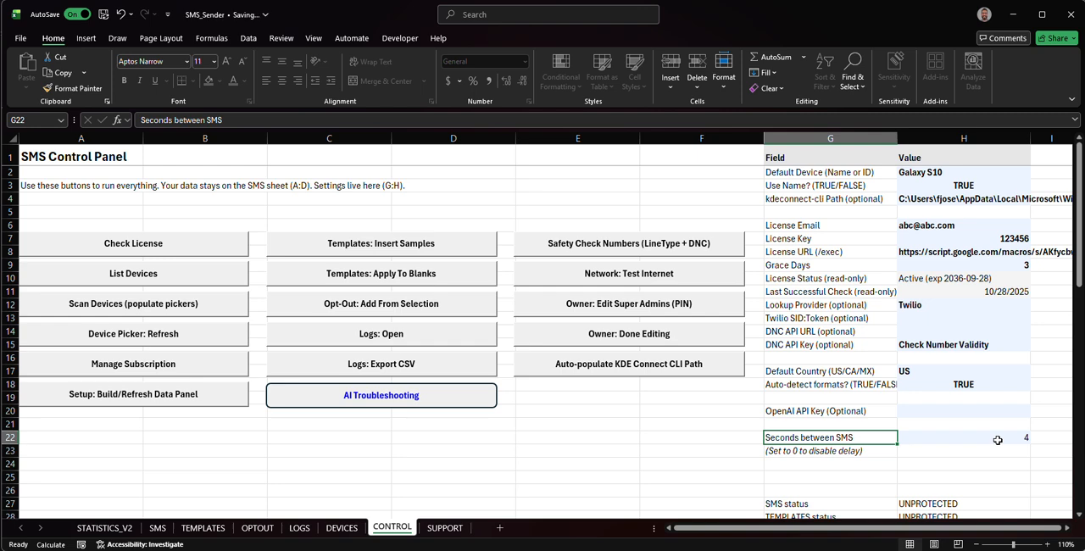
click(998, 440)
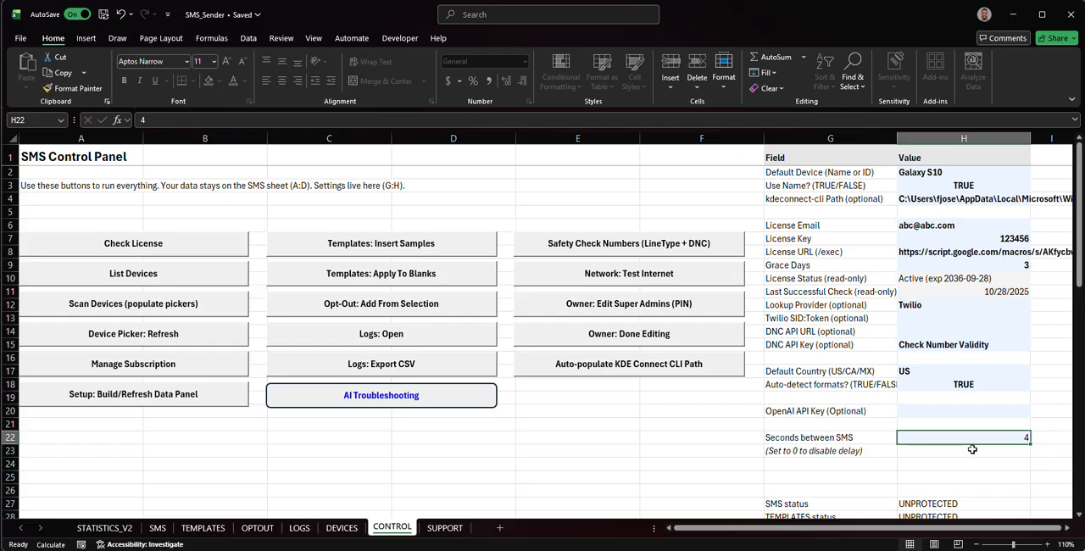
text(12)
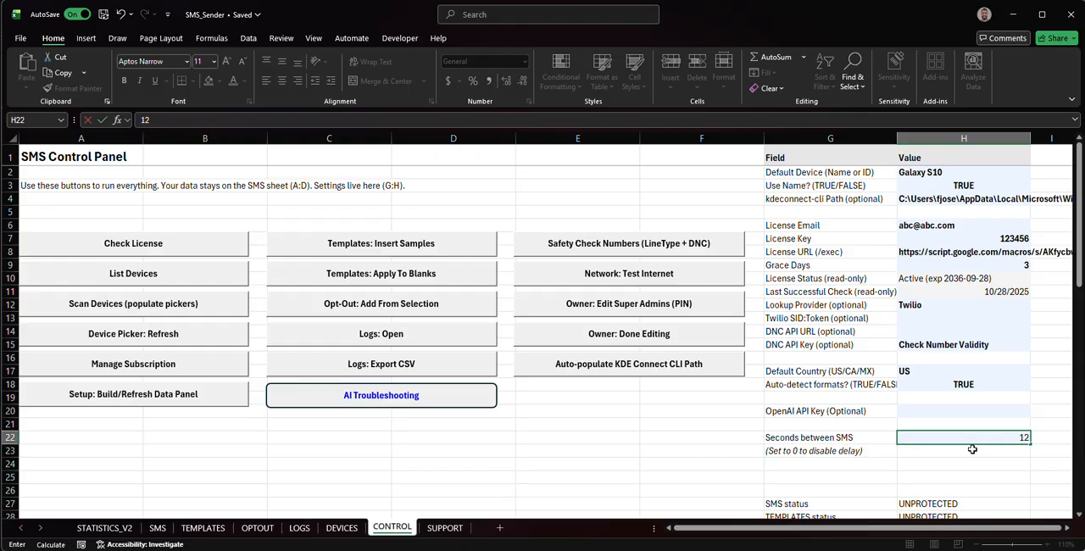
text(0)
key(Return)
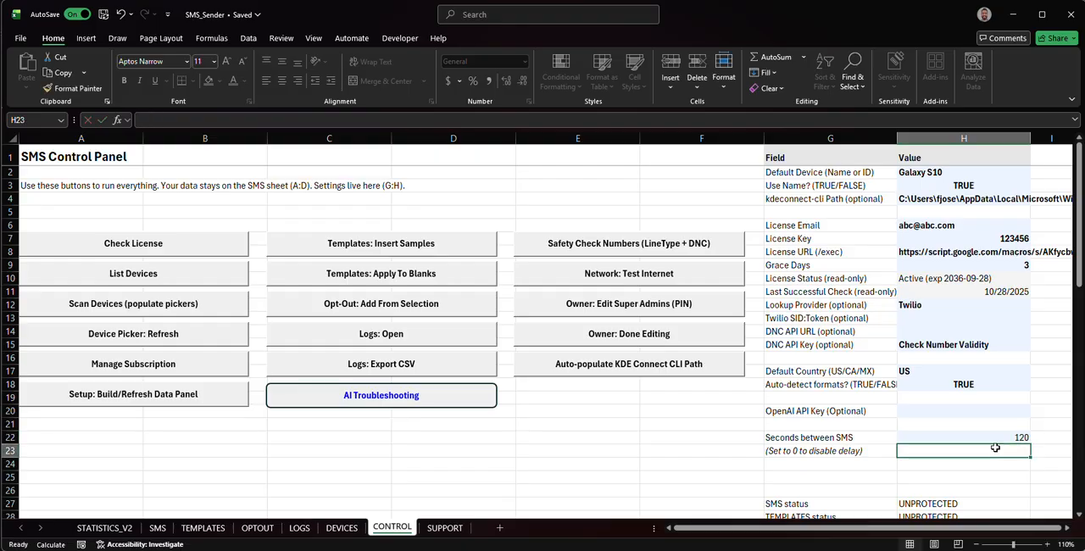
- Set the Seconds between SMS delay in H22 to 1000
click(1015, 435)
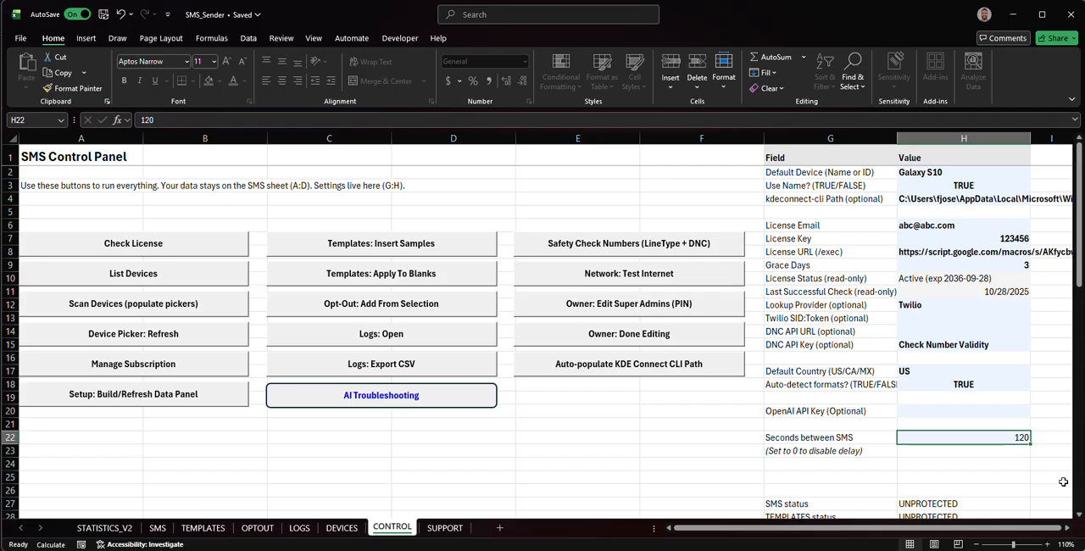
text(1000)
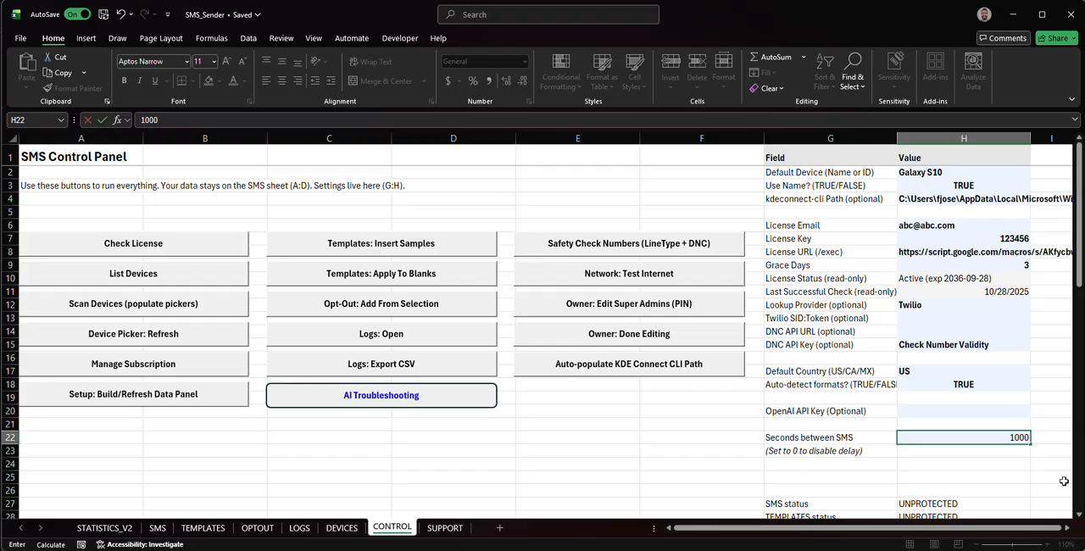
click(978, 462)
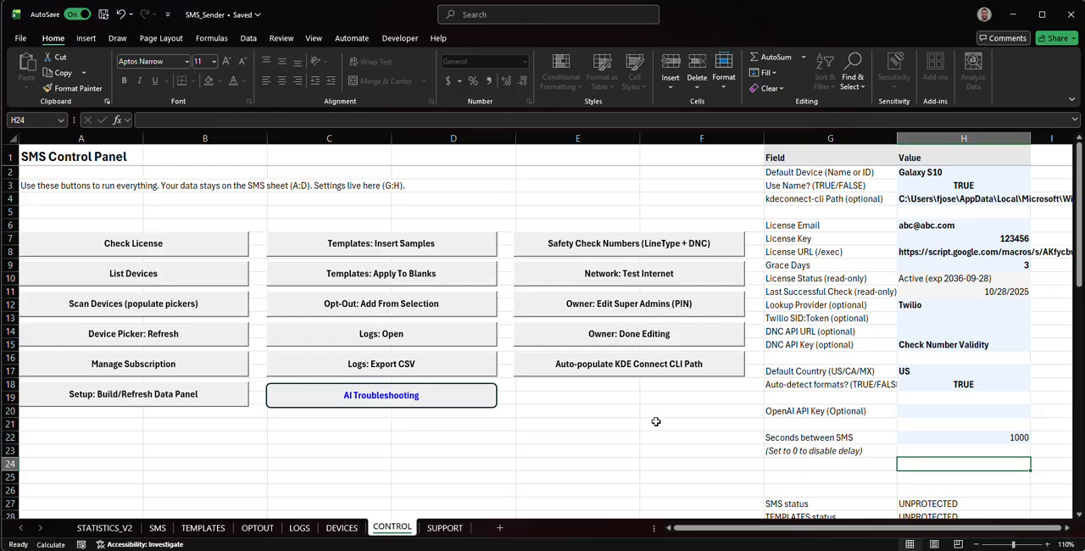
- Set the Seconds between SMS delay in H22 to 4
click(1023, 437)
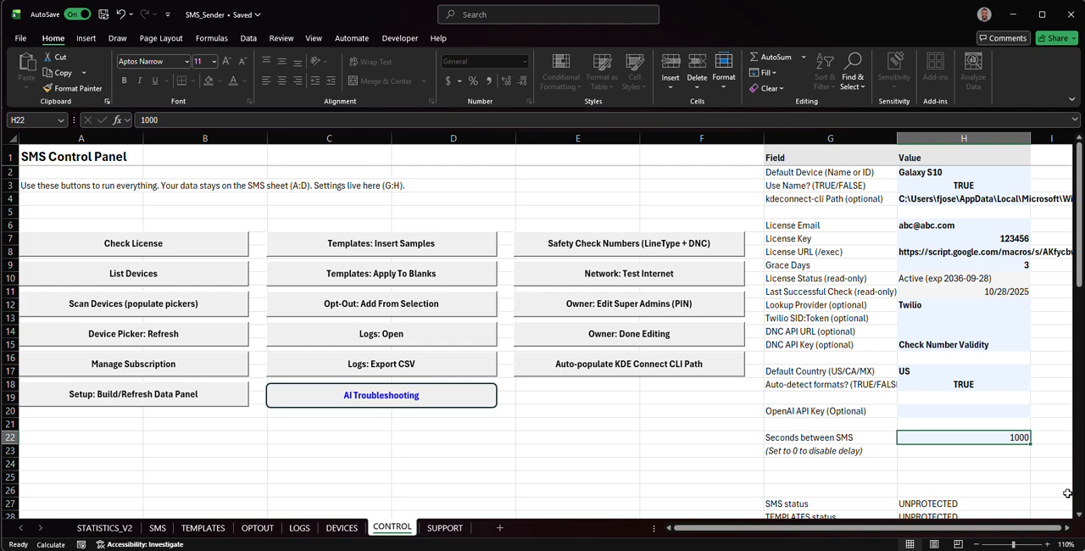
text(44)
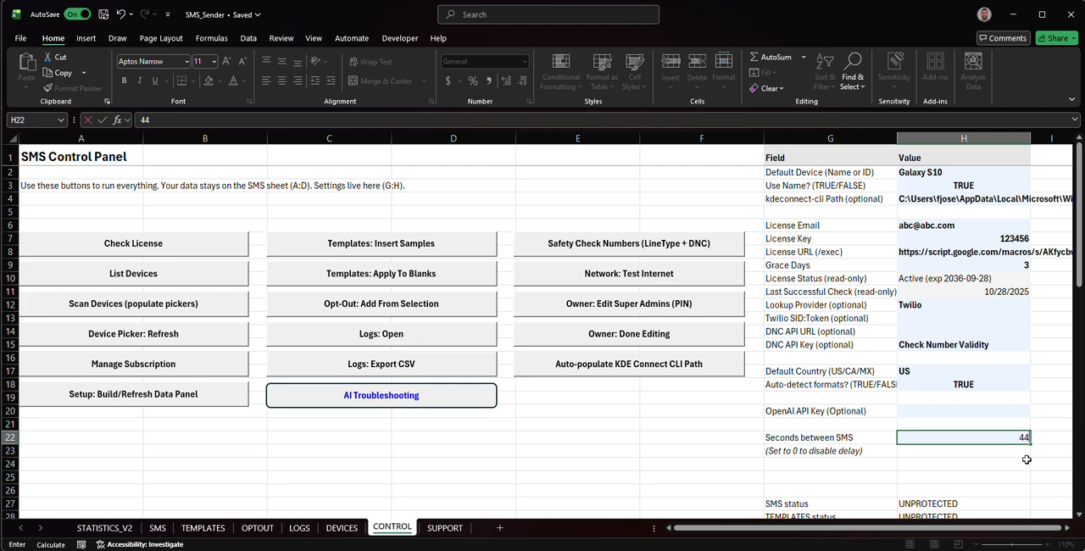
key(Tab)
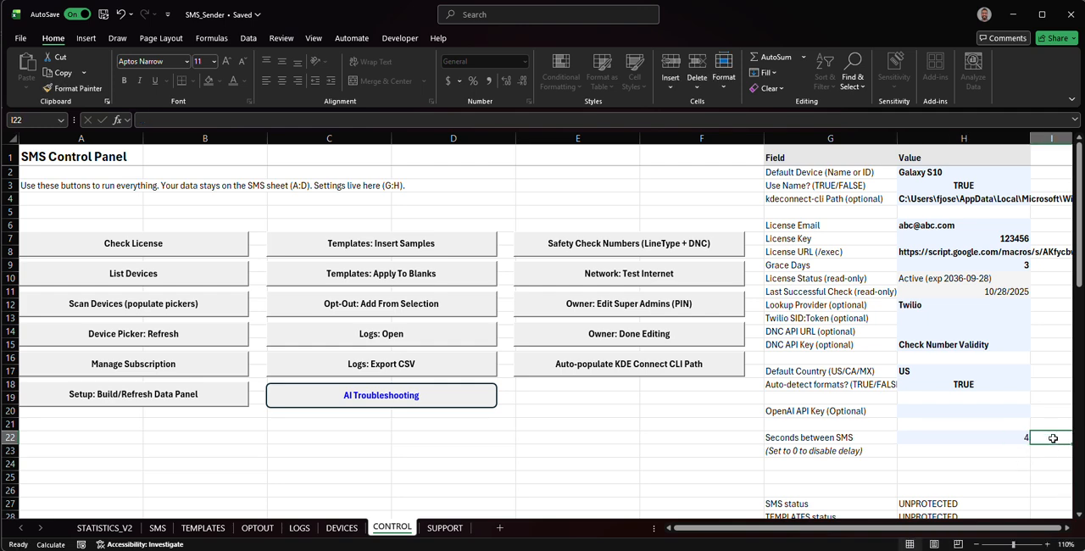
- Review the Template and Status columns and the full recipient range A7:H23 on the SMS sheet
click(159, 528)
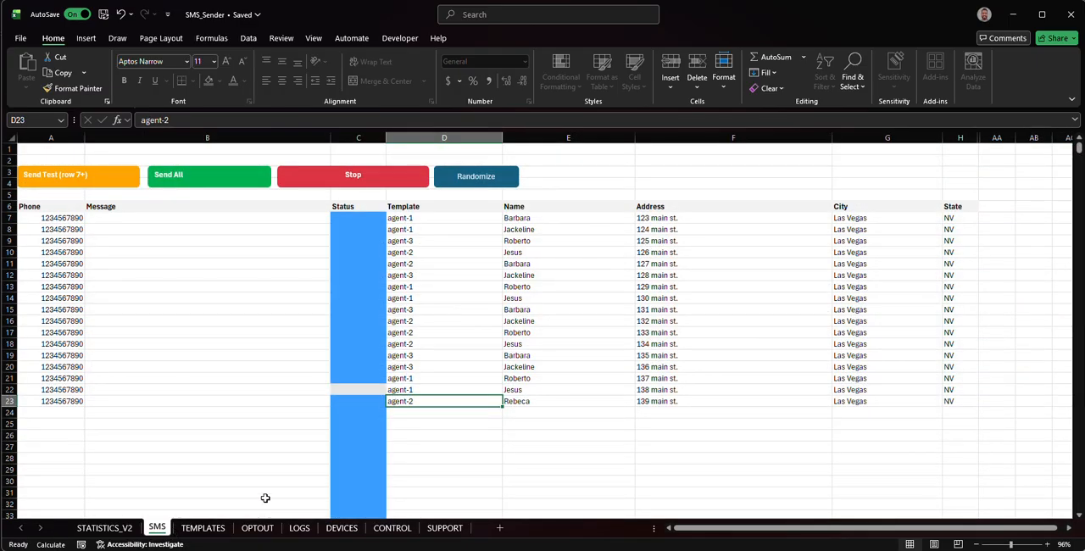
drag(448, 214, 438, 399)
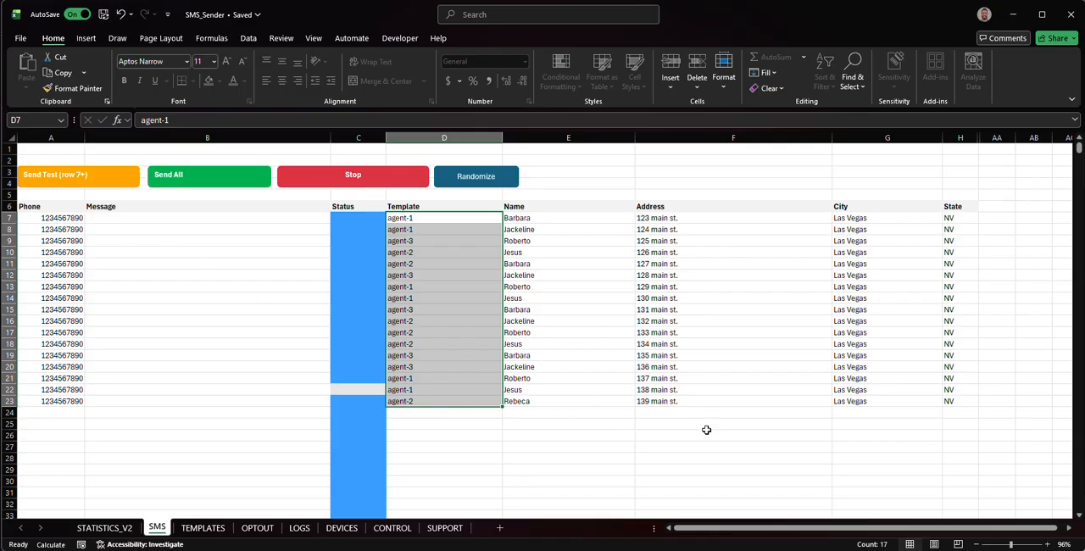
drag(972, 406, 356, 389)
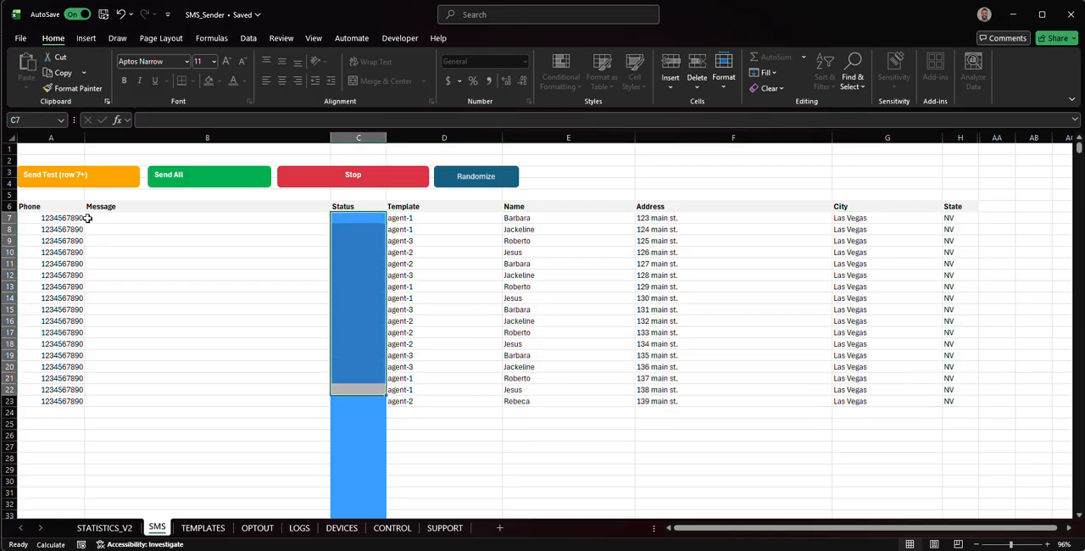
click(59, 218)
drag(59, 218, 955, 402)
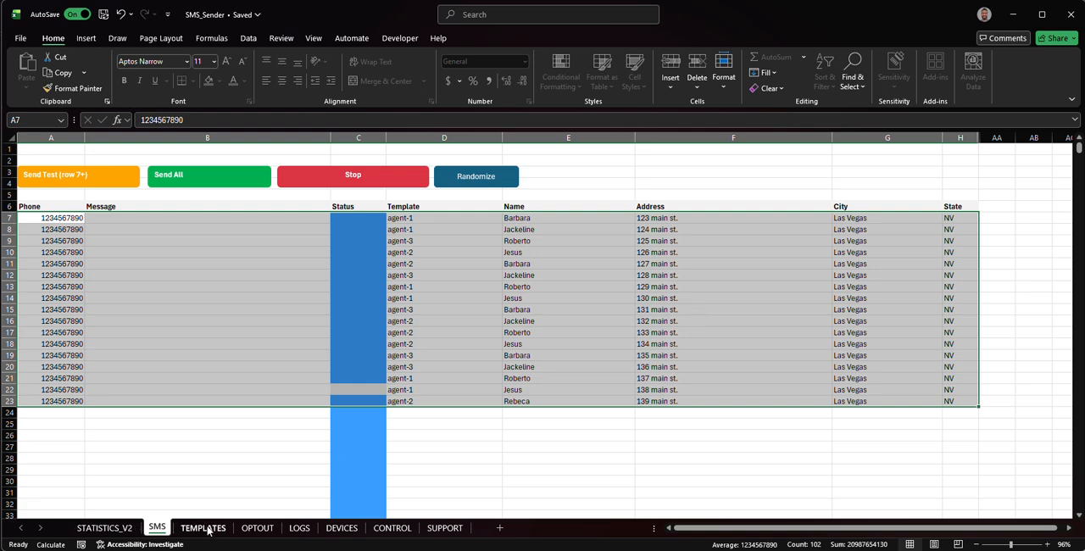
- Set the Date Range in B1 of the STATISTICS_V2 sheet to Last 7 days
click(104, 528)
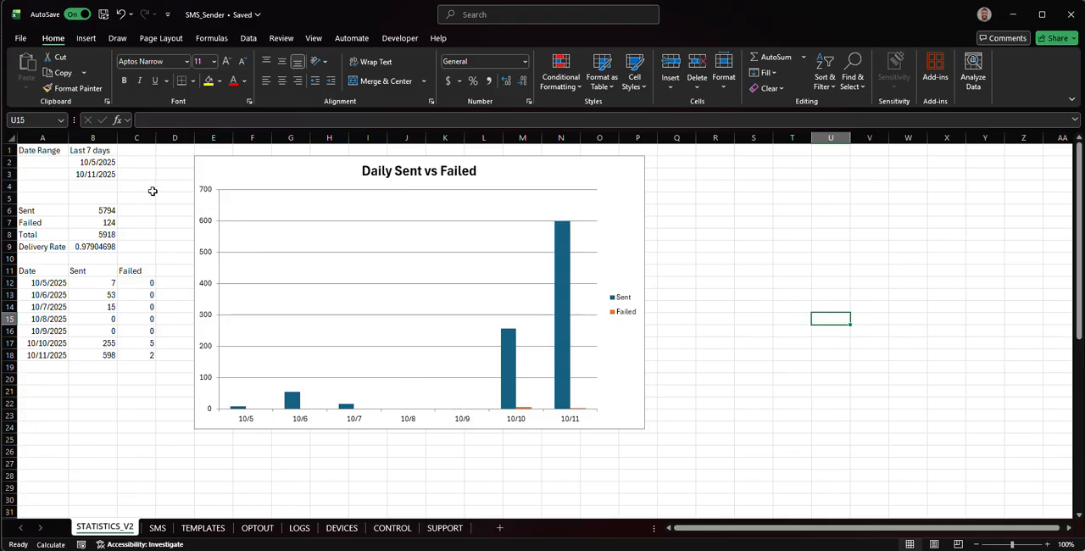
click(97, 152)
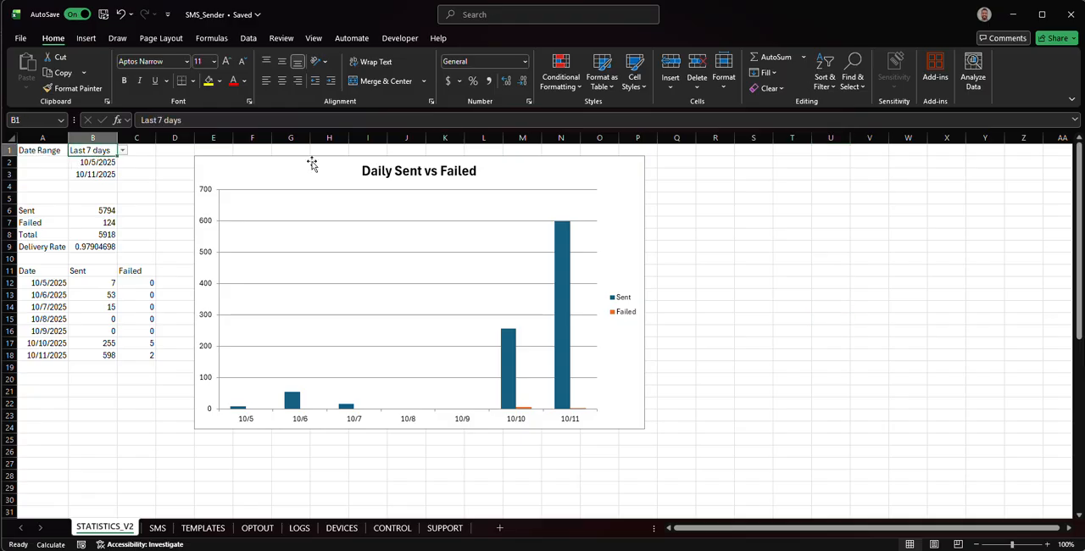
click(123, 150)
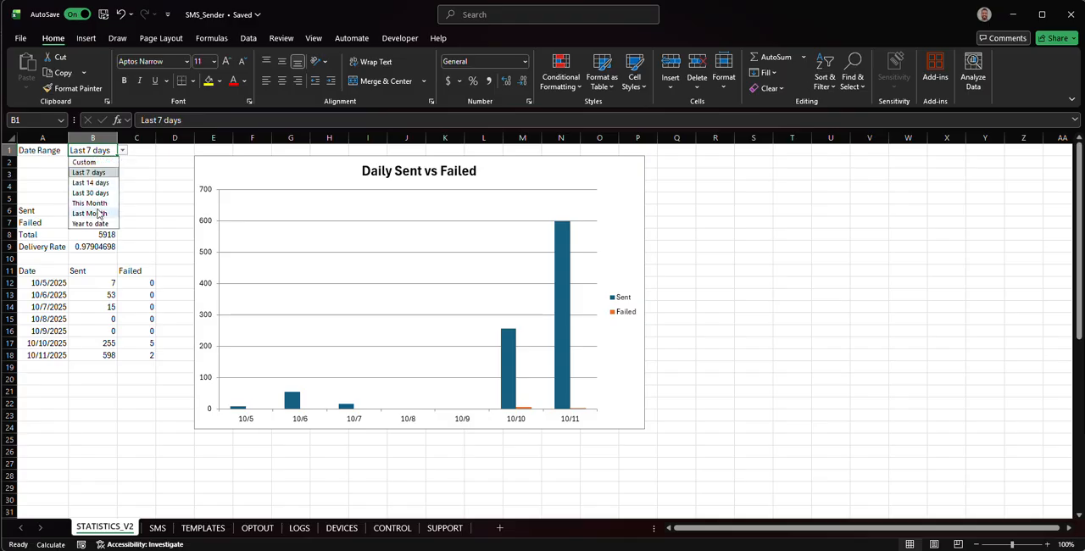
click(100, 173)
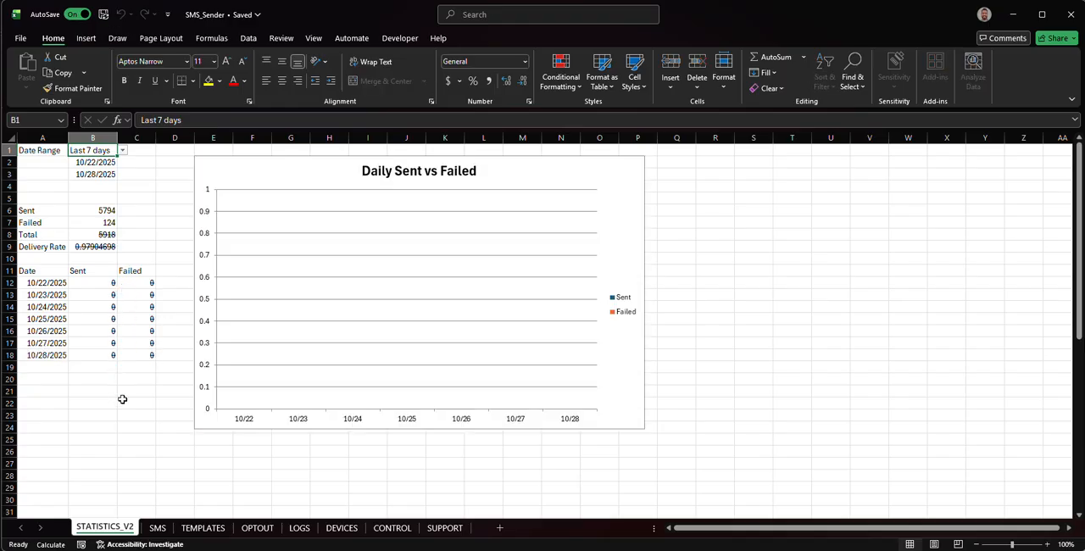
- Open the Date Range choices in B1 of the STATISTICS_V2 sheet
click(122, 151)
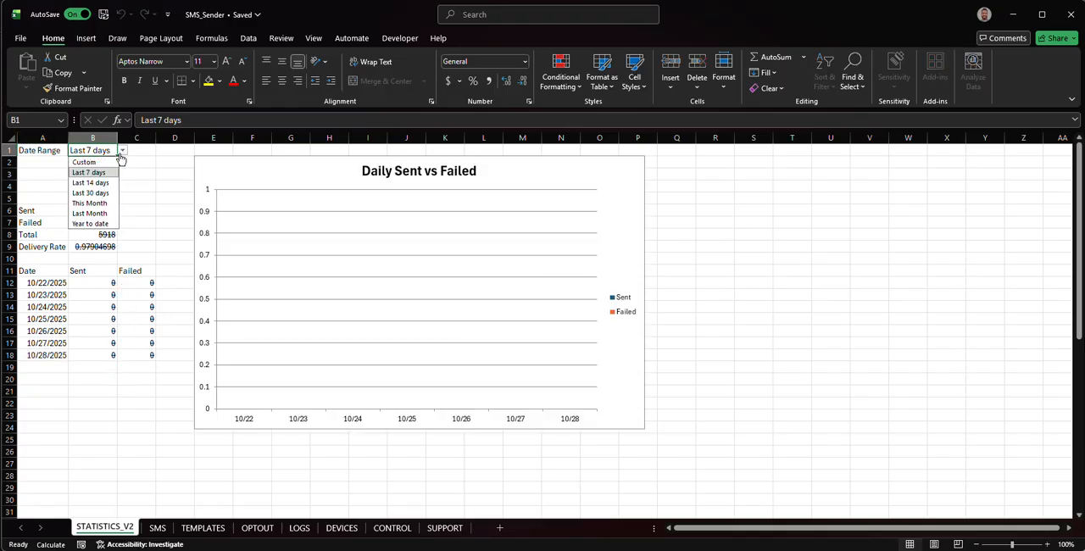